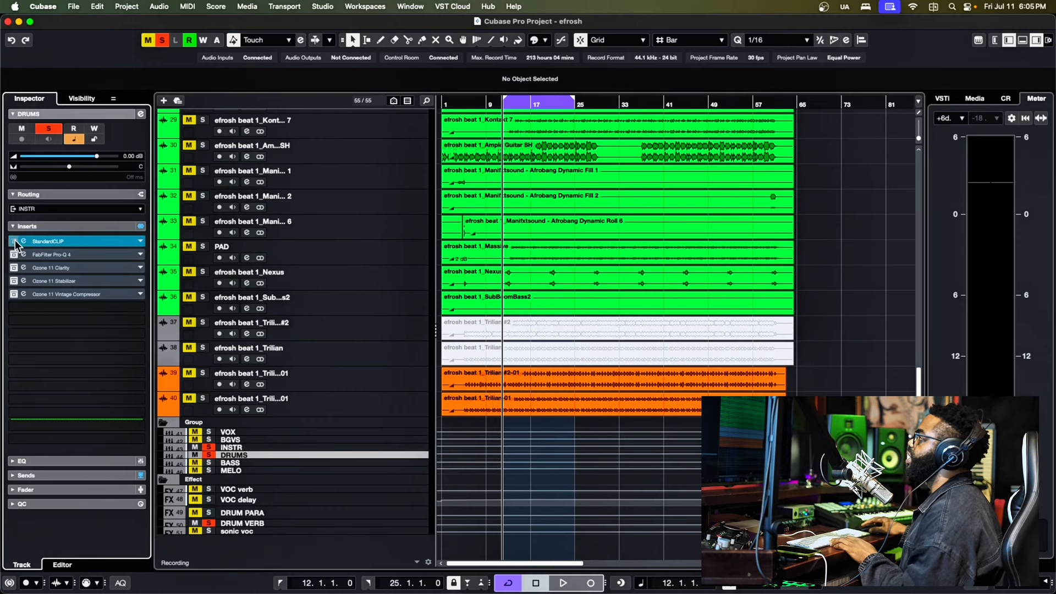
# - Open the StandardCLIP insert on the DRUMS group and audition the looped section through it, watching its clipping and level meters
pyautogui.click(24, 242)
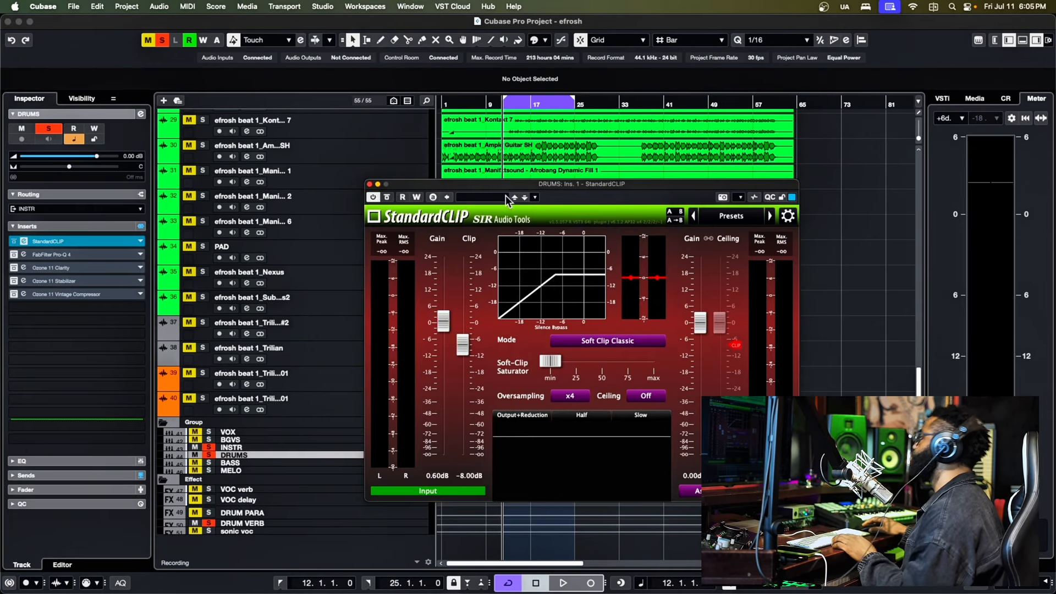
pyautogui.moveTo(533, 183); pyautogui.dragTo(468, 169)
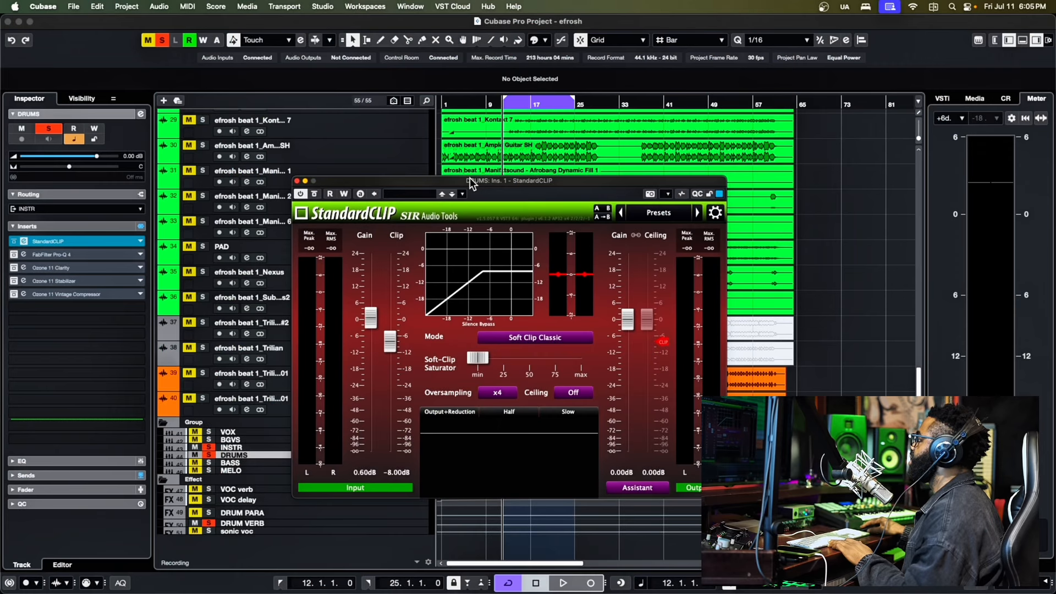
pyautogui.moveTo(469, 177); pyautogui.dragTo(454, 152)
pyautogui.press('space')
pyautogui.press('space')
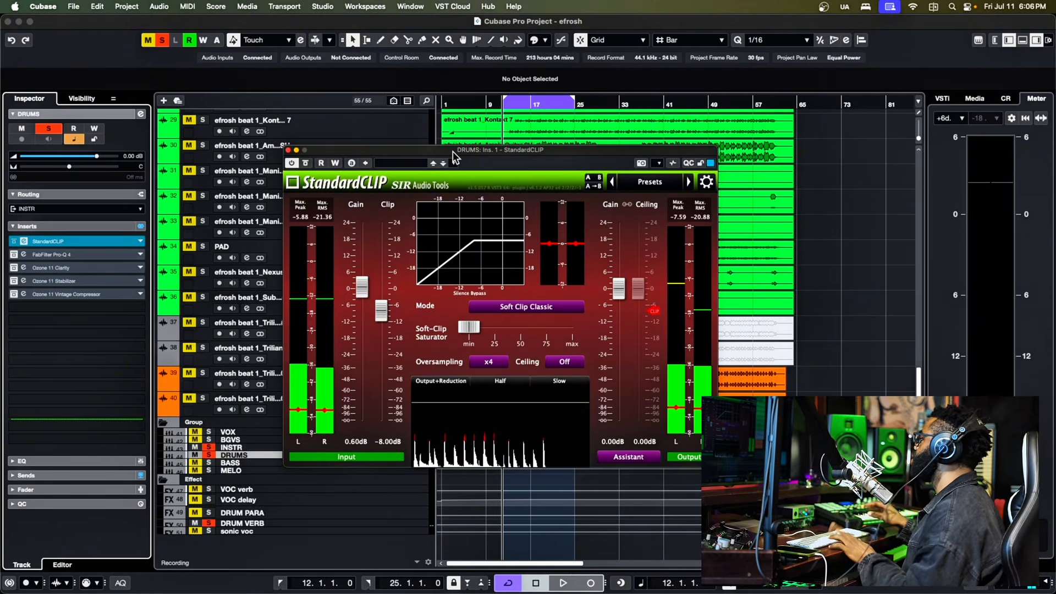
pyautogui.press('space')
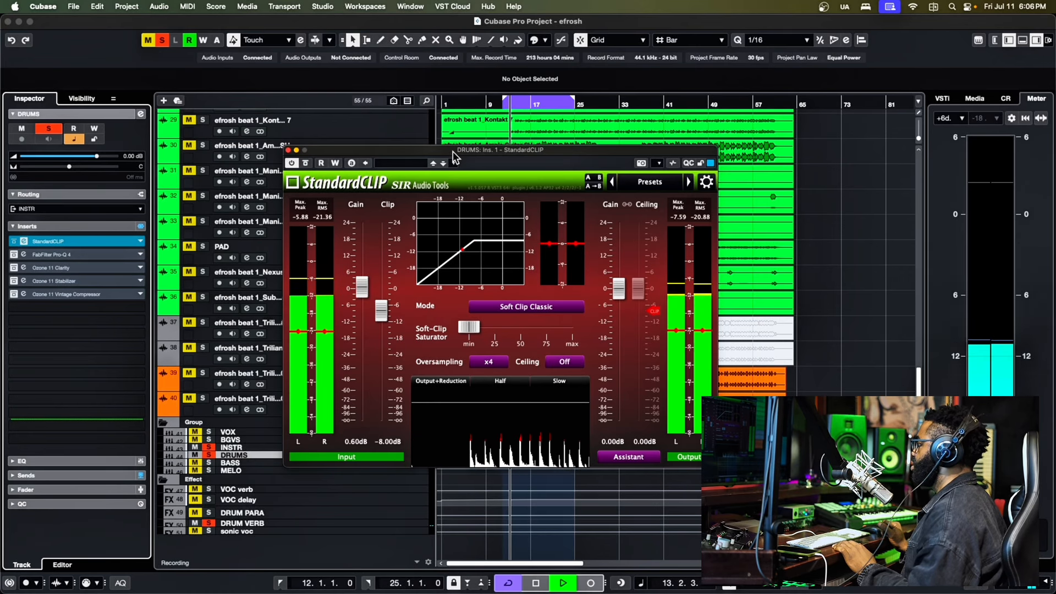
pyautogui.press('space')
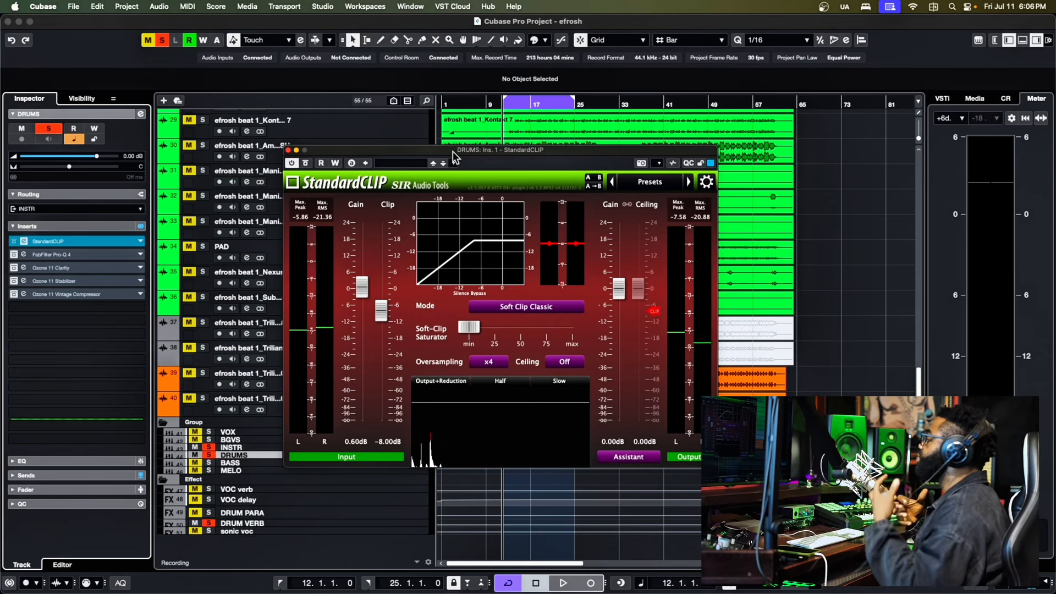
pyautogui.moveTo(476, 149); pyautogui.dragTo(465, 153)
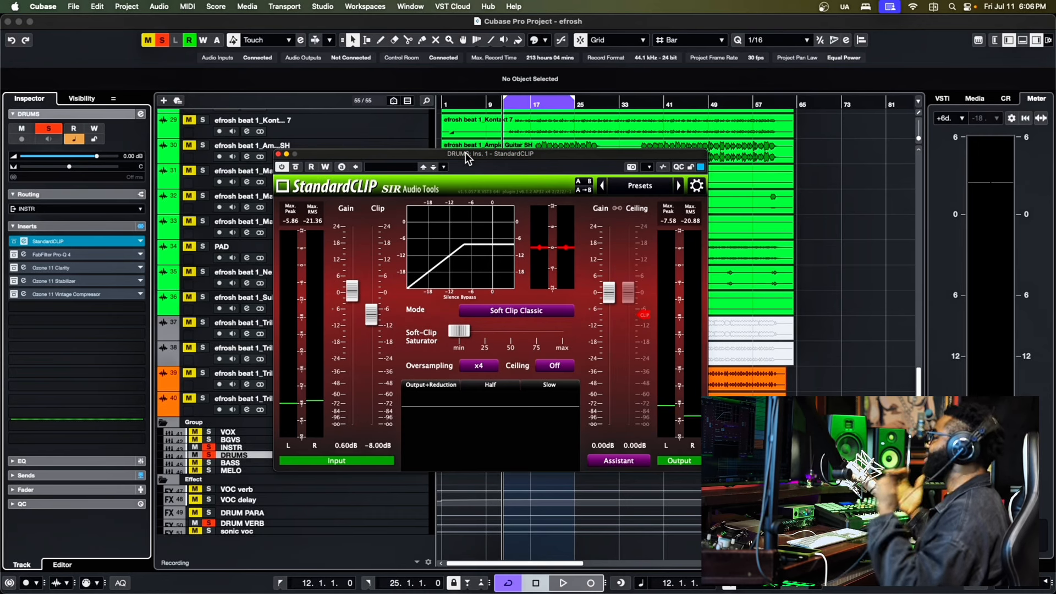
pyautogui.press('space')
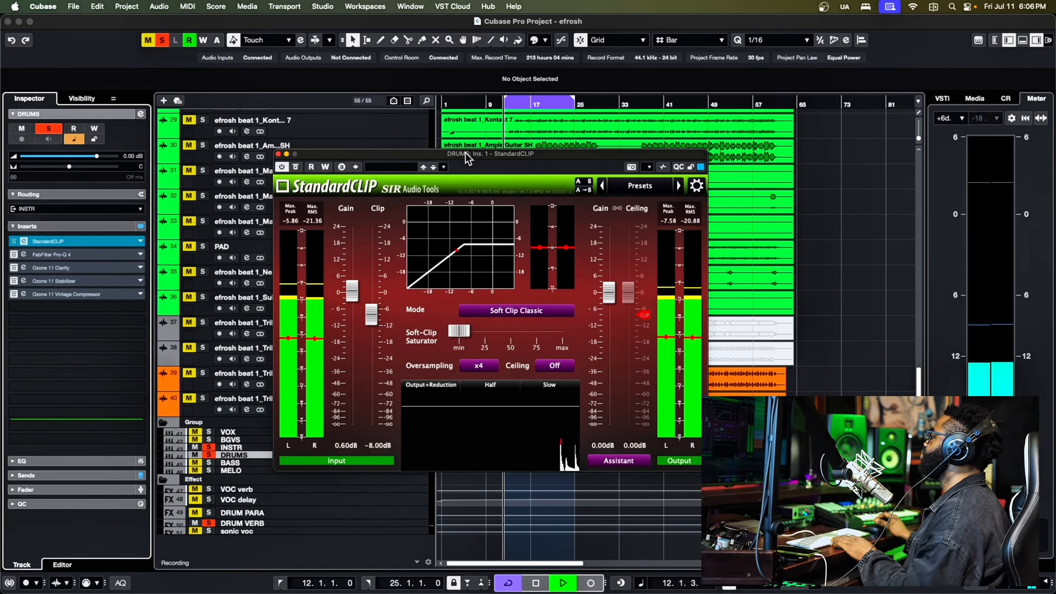
pyautogui.press('space')
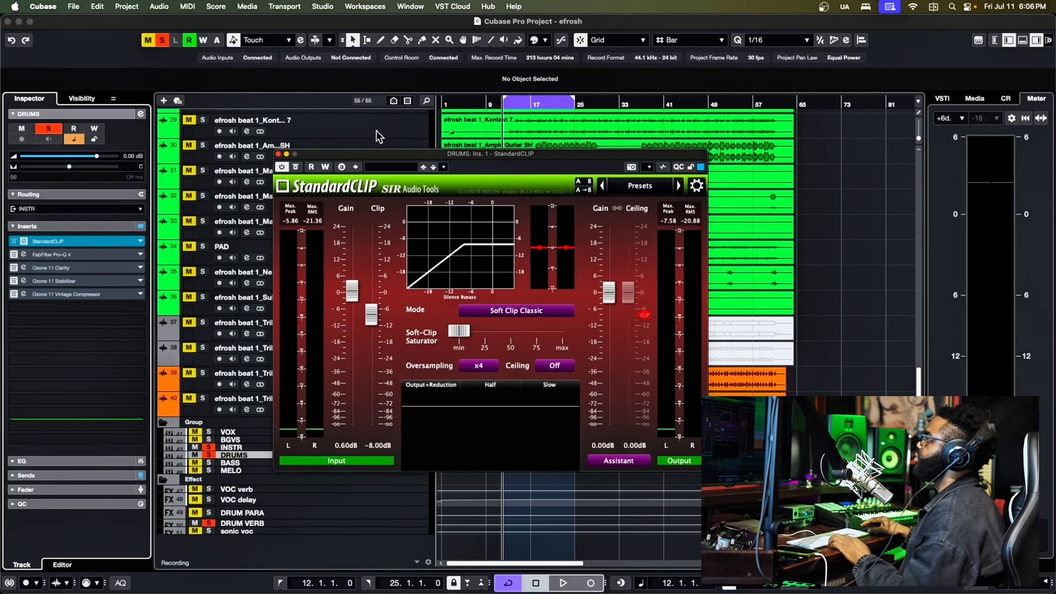
# - Activate the FabFilter Pro-Q 4 insert on the DRUMS group, open its editor and audition the loop through it
pyautogui.click(13, 256)
pyautogui.press('space')
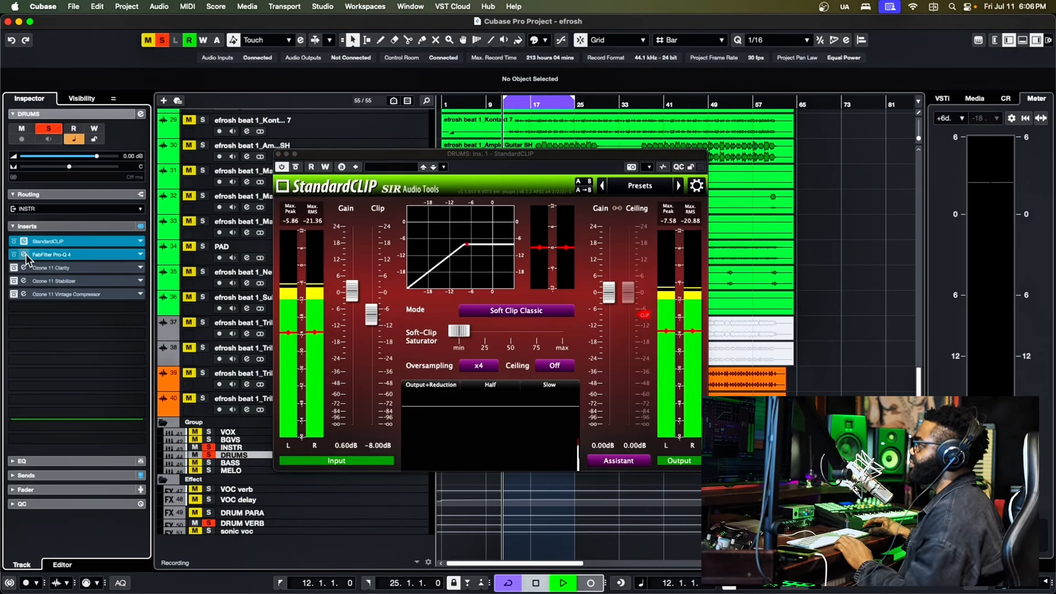
pyautogui.click(25, 253)
pyautogui.moveTo(437, 221); pyautogui.dragTo(382, 182)
pyautogui.press('space')
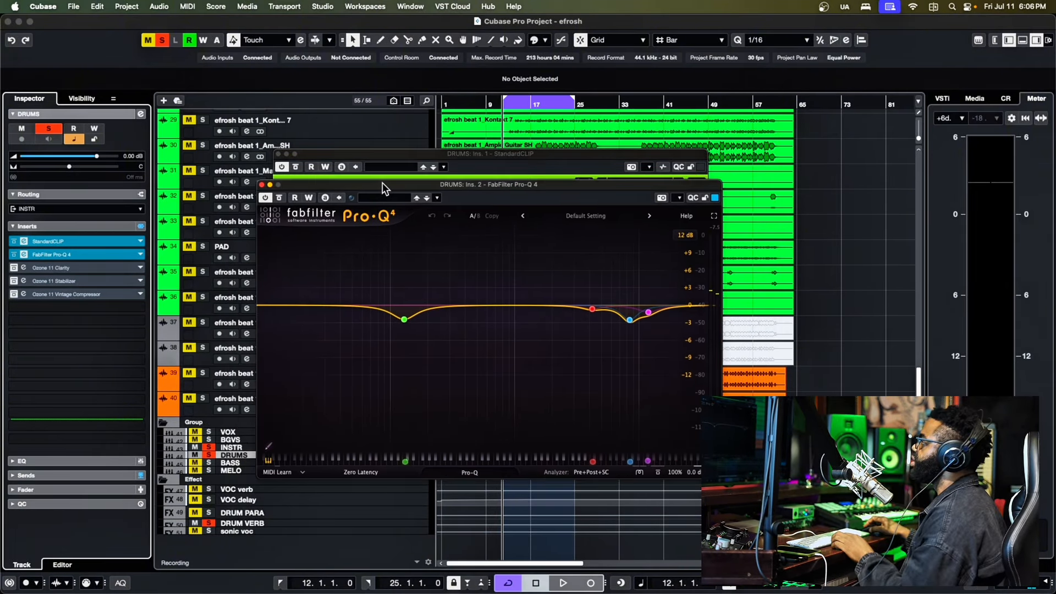
# - Bypass the FabFilter Pro-Q 4 insert and close the StandardCLIP editor
pyautogui.click(15, 254)
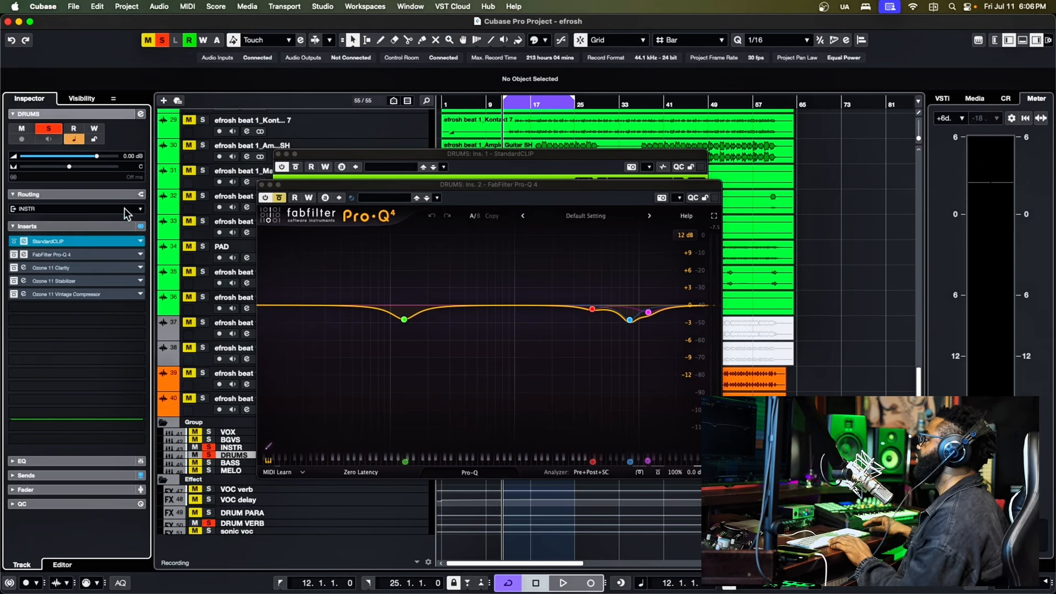
pyautogui.click(346, 154)
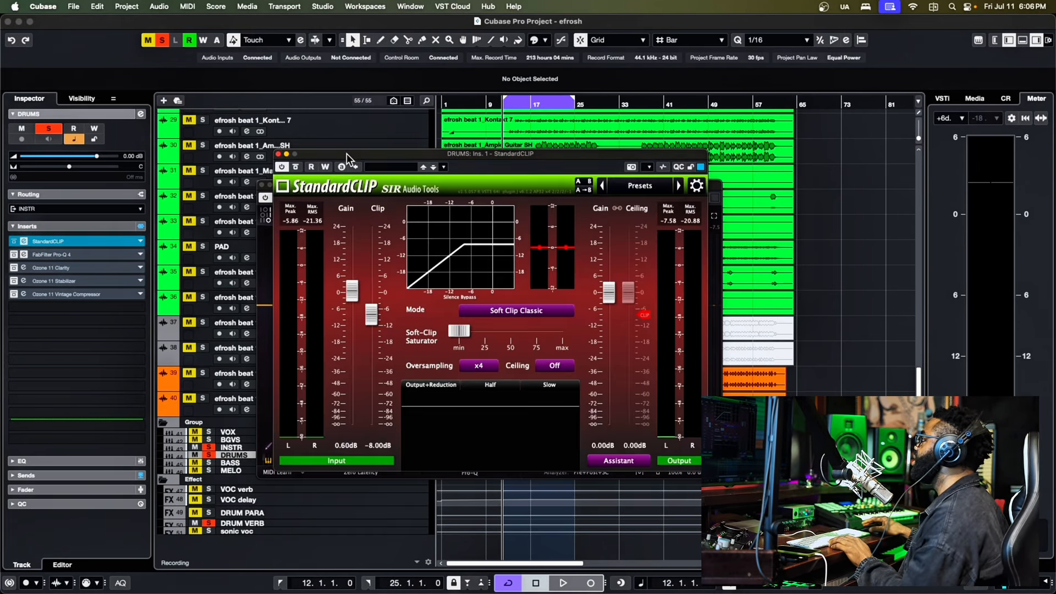
pyautogui.click(279, 154)
pyautogui.moveTo(322, 186); pyautogui.dragTo(332, 186)
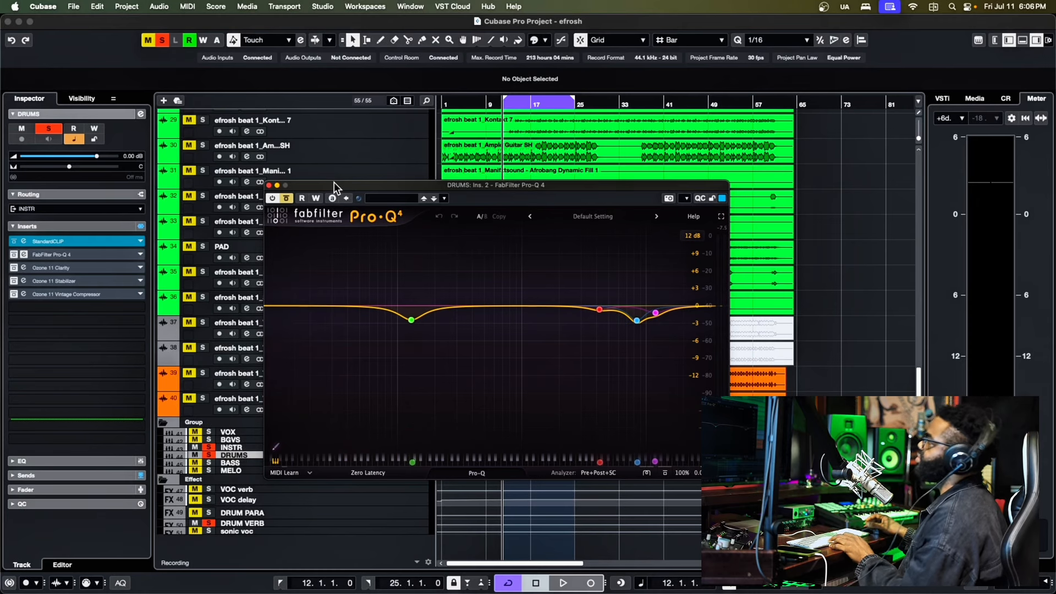
# - Play the drum loop with Pro-Q 4 bypassed and re-enable the EQ during playback to compare the sound
pyautogui.press('space')
pyautogui.moveTo(335, 182); pyautogui.dragTo(247, 122)
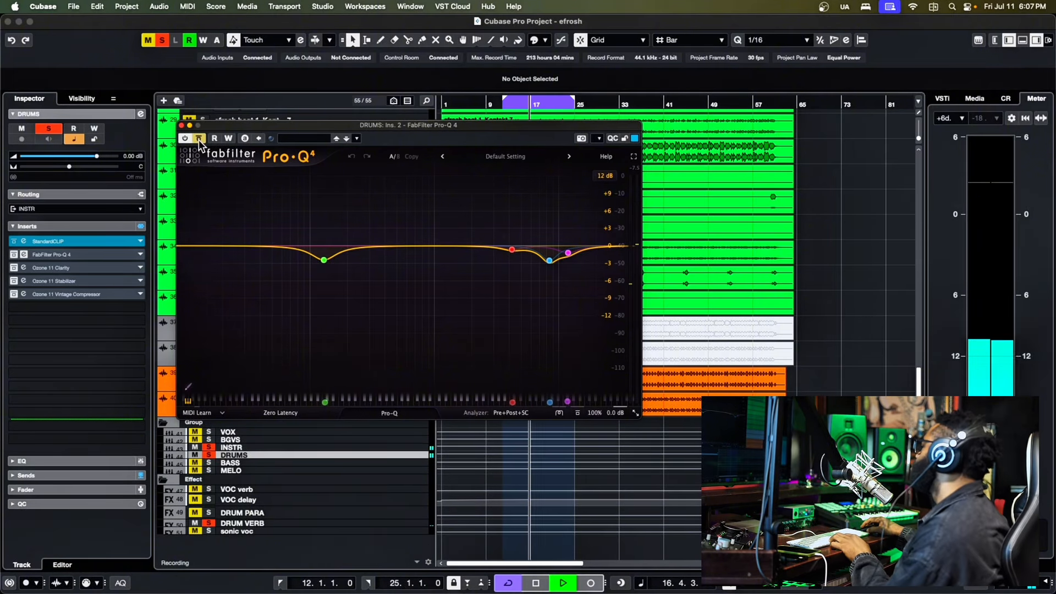
pyautogui.click(198, 138)
pyautogui.moveTo(232, 128); pyautogui.dragTo(234, 133)
pyautogui.press('space')
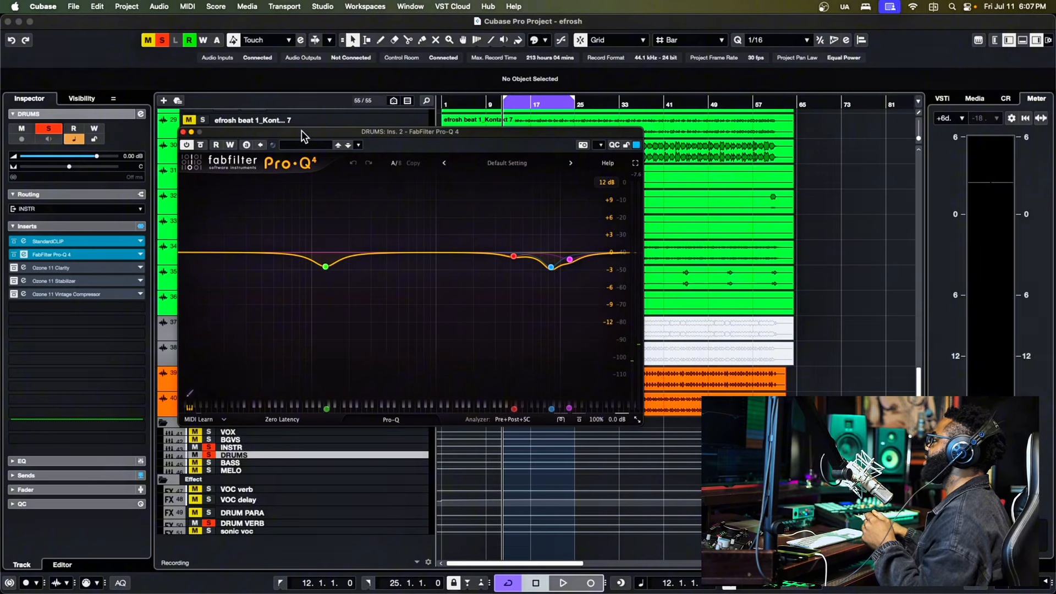
# - Examine the EQ bands in the Pro-Q 4 curve and close the plug-in's editor
pyautogui.moveTo(302, 130); pyautogui.dragTo(297, 168)
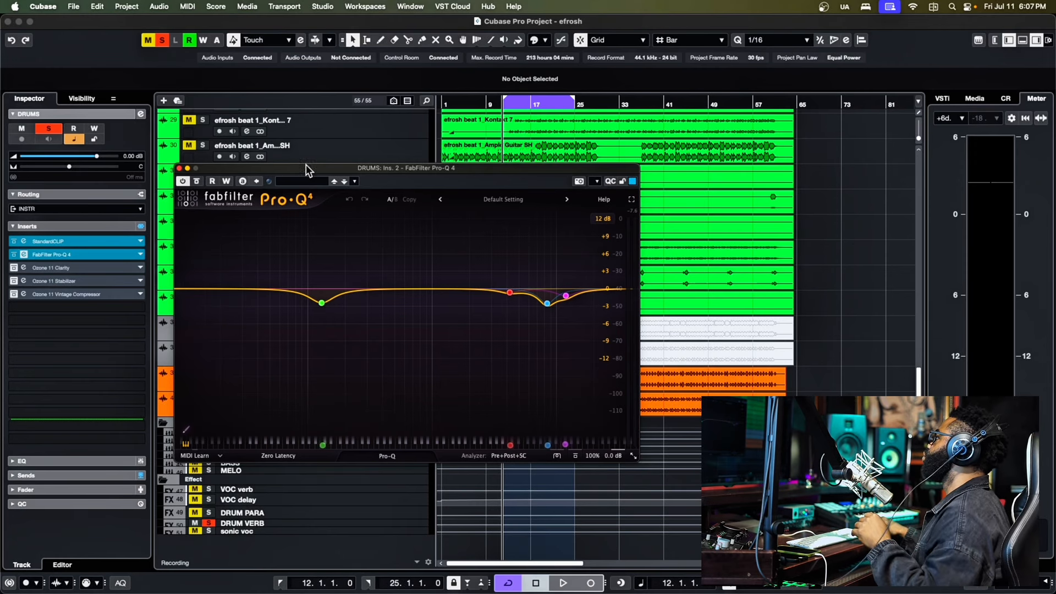
pyautogui.moveTo(299, 165); pyautogui.dragTo(309, 154)
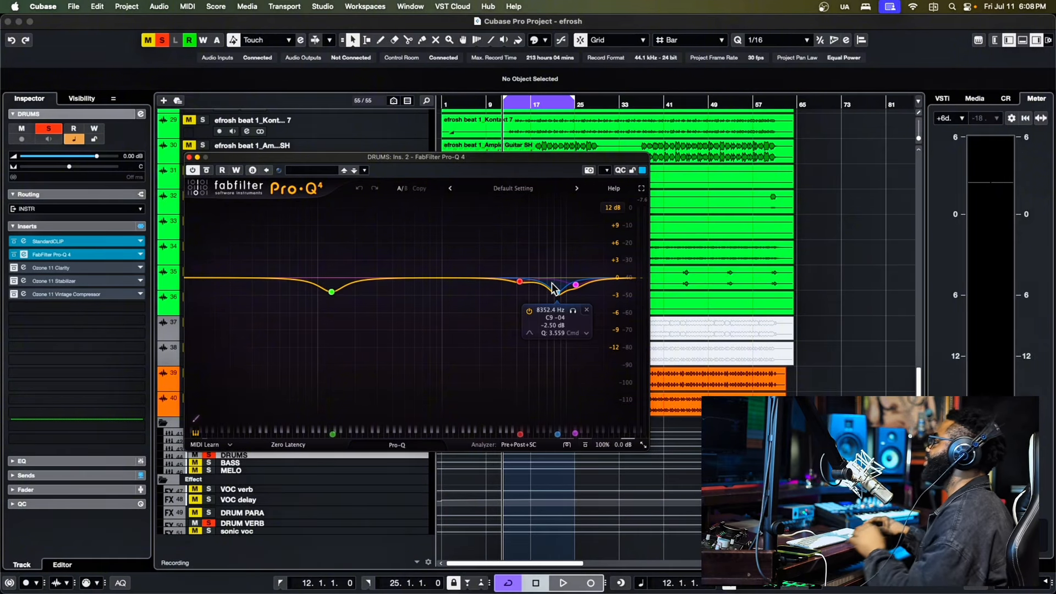
pyautogui.moveTo(313, 157); pyautogui.dragTo(337, 189)
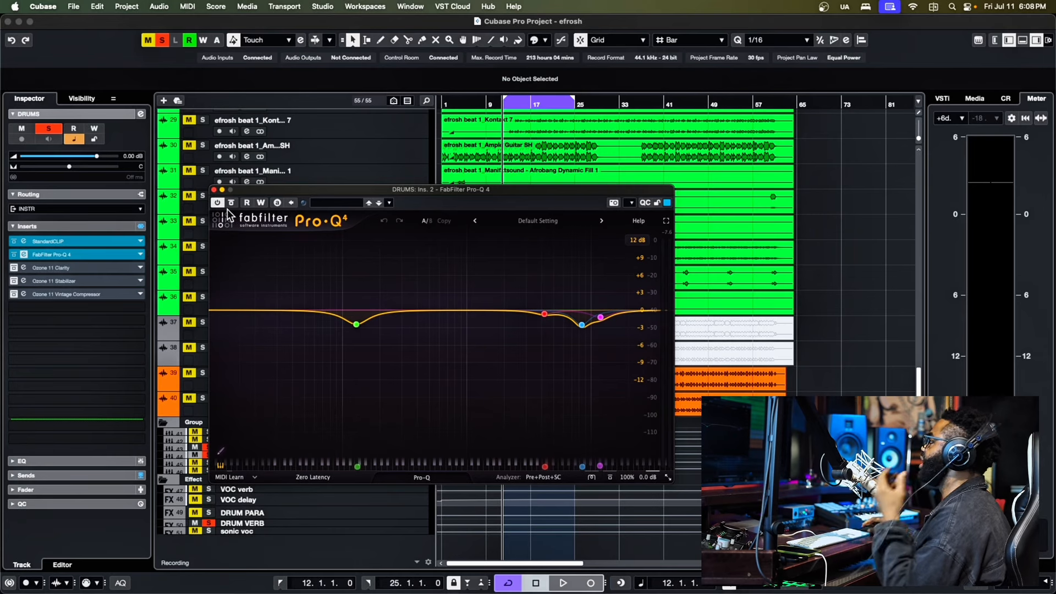
pyautogui.click(214, 190)
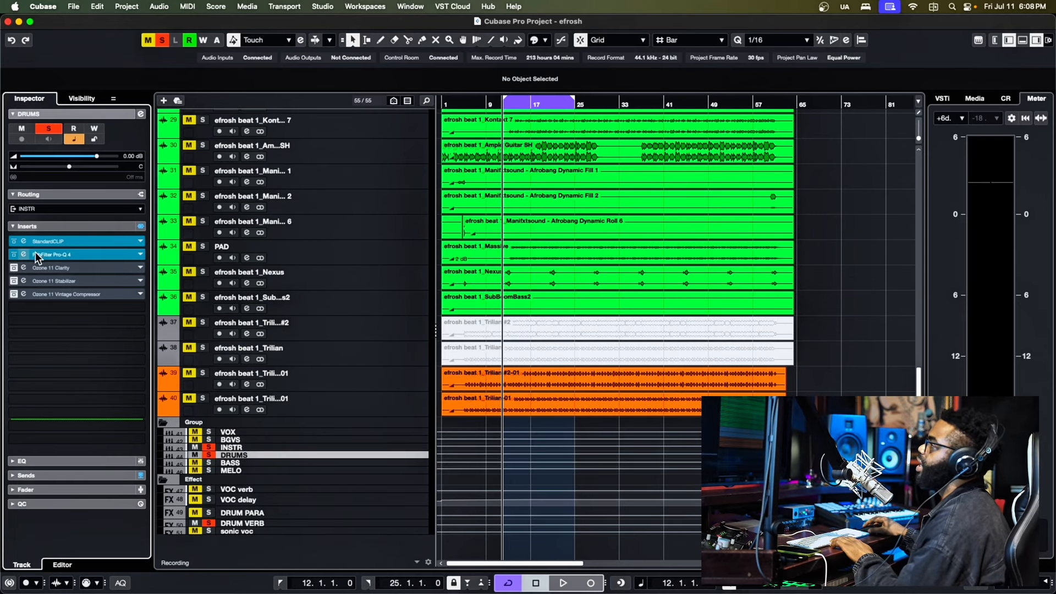
# - Activate the Ozone 11 Clarity insert on the DRUMS group, open its editor and audition the loop through it
pyautogui.click(12, 269)
pyautogui.click(24, 267)
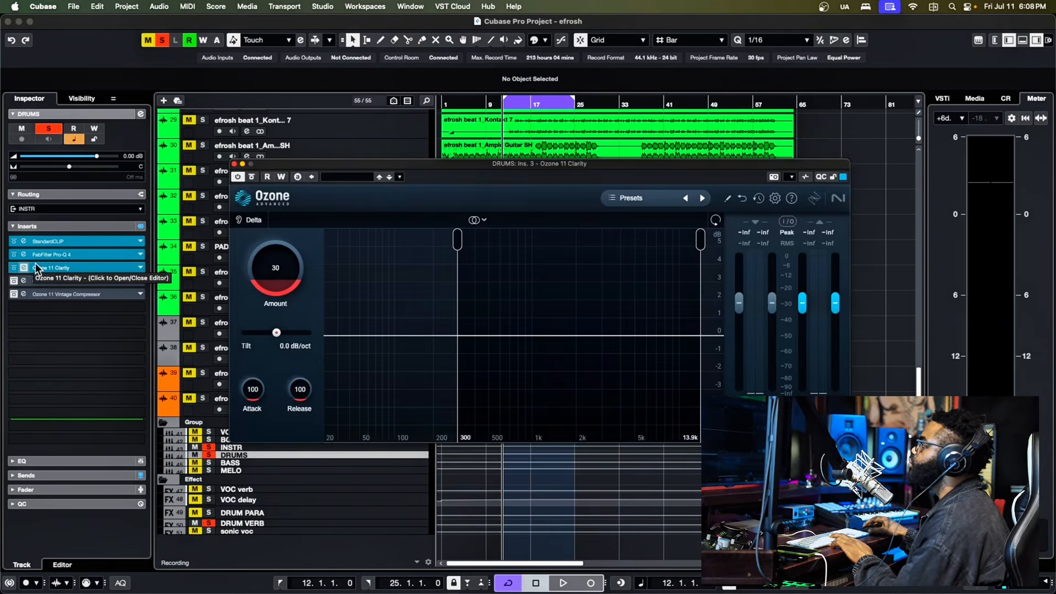
pyautogui.press('space')
pyautogui.moveTo(348, 164); pyautogui.dragTo(304, 168)
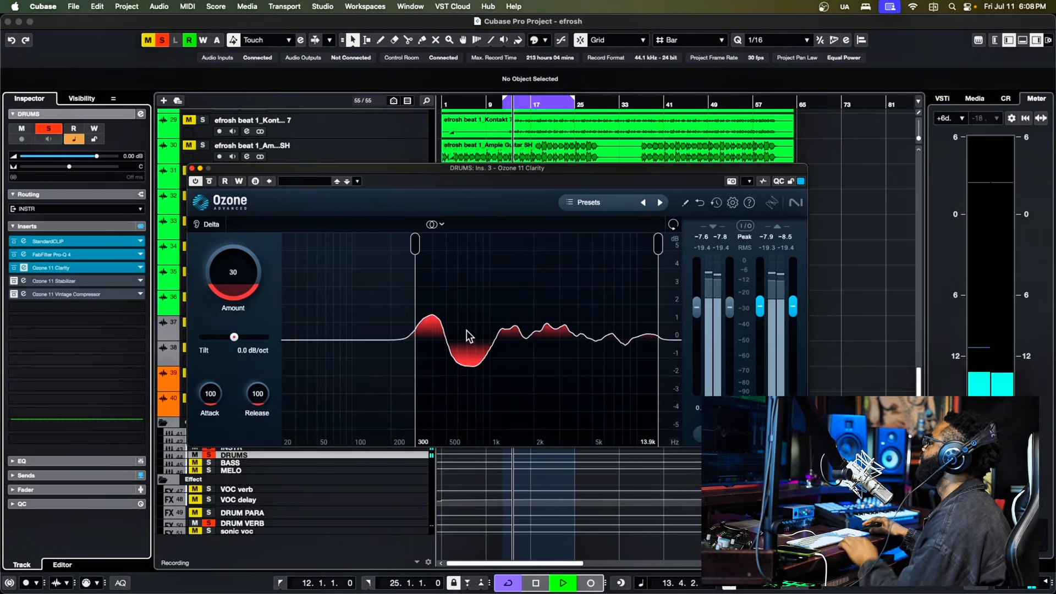
pyautogui.press('space')
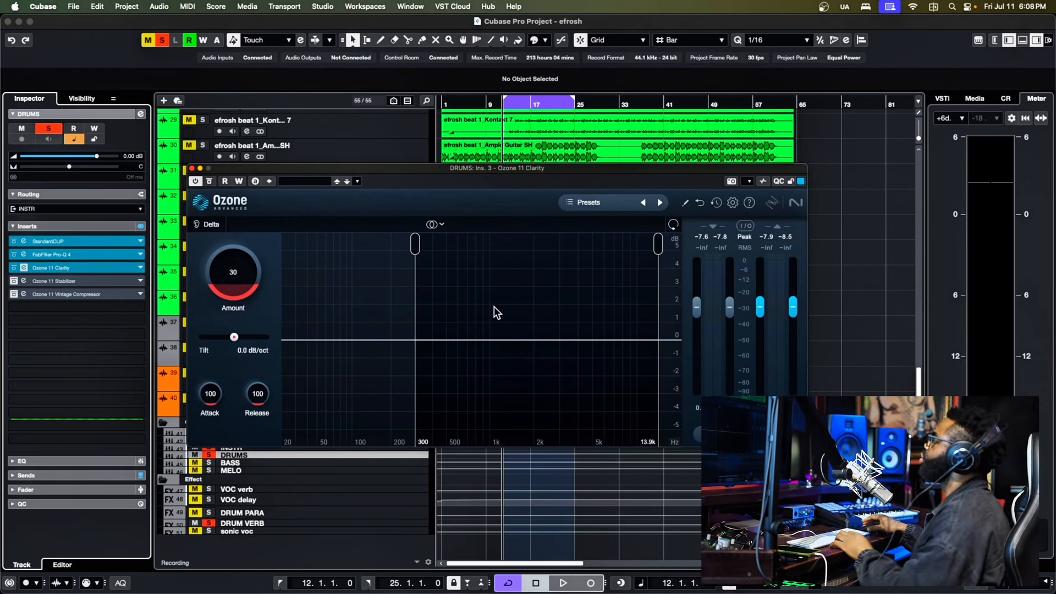
# - Replay the drum loop several times to examine how Clarity reshapes the spectrum, and close its editor
pyautogui.press('space')
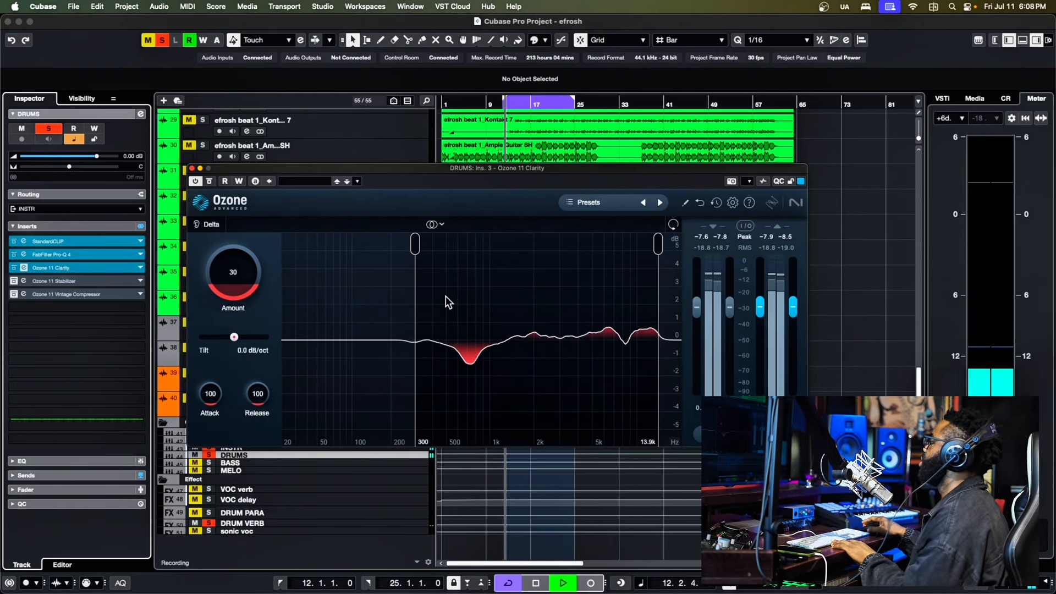
pyautogui.press('space')
pyautogui.moveTo(333, 170); pyautogui.dragTo(344, 170)
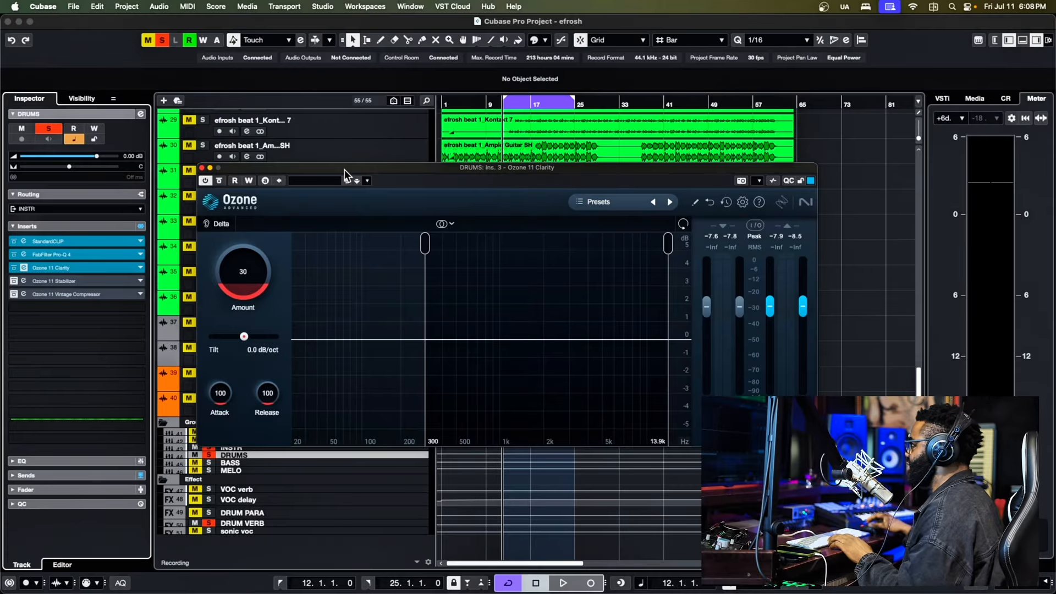
pyautogui.press('space')
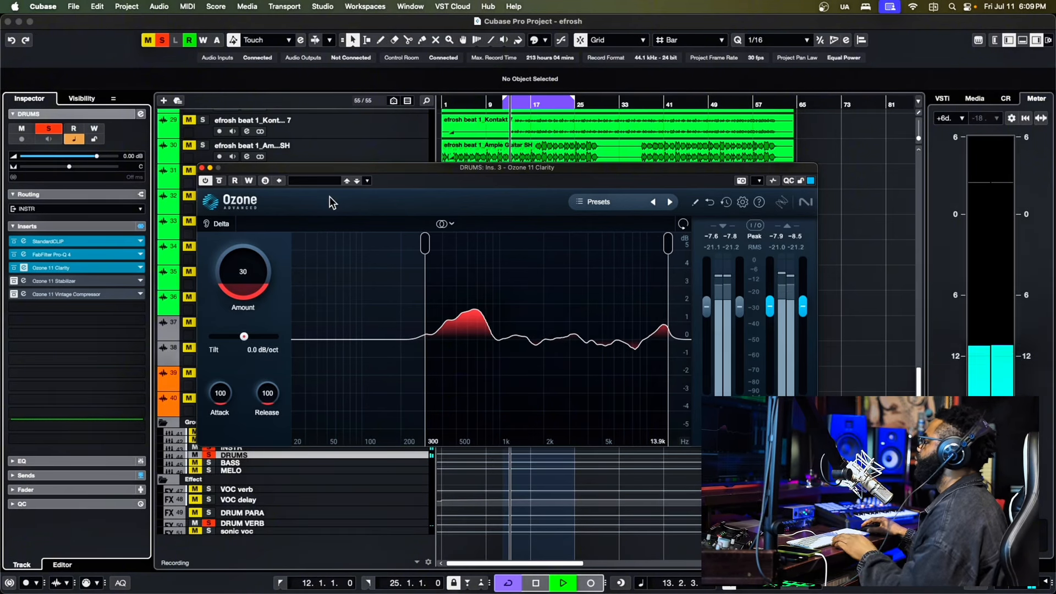
pyautogui.press('space')
pyautogui.moveTo(380, 174); pyautogui.dragTo(303, 127)
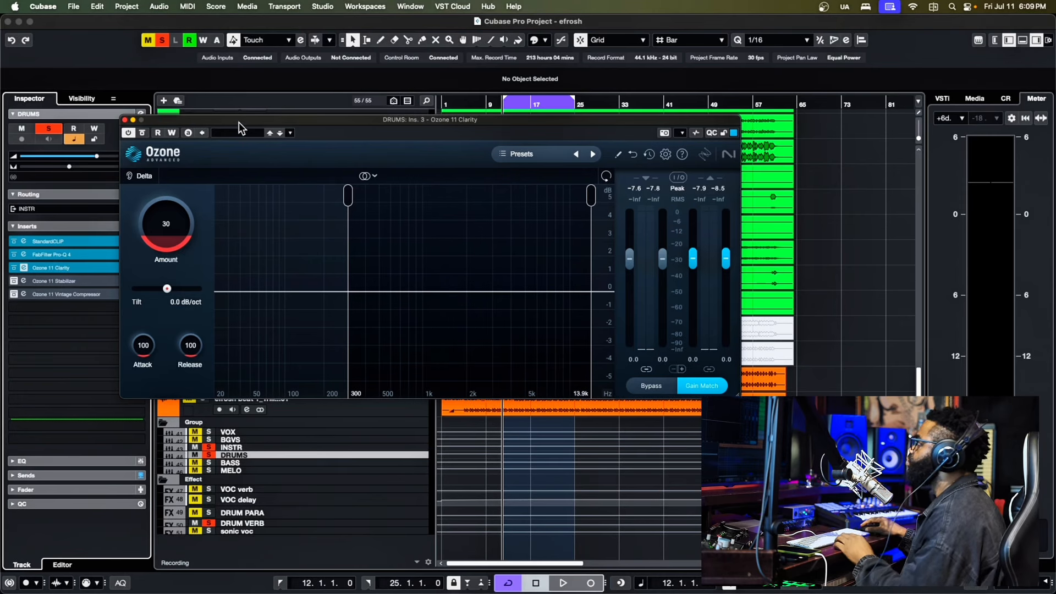
pyautogui.moveTo(239, 122); pyautogui.dragTo(272, 141)
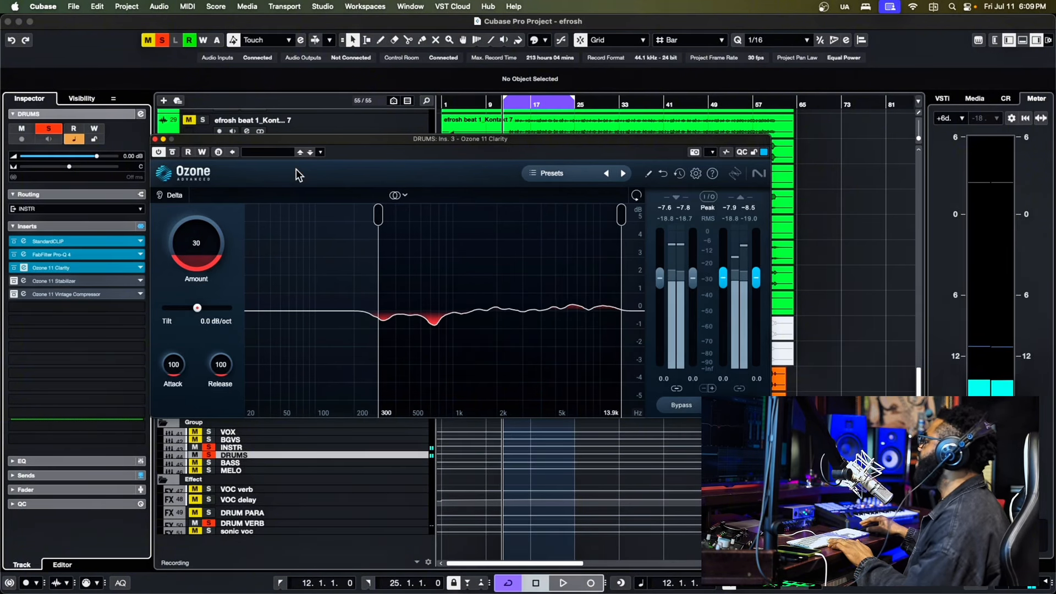
pyautogui.press('space')
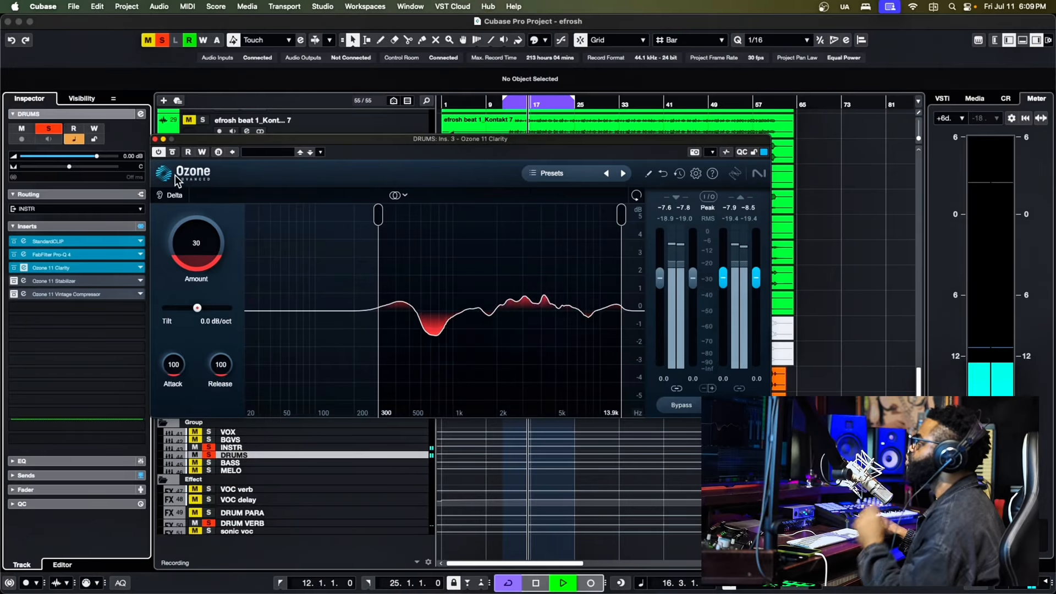
pyautogui.click(156, 139)
pyautogui.press('space')
# - Activate the Ozone 11 Stabilizer insert on the DRUMS group, play the loop and open its editor to watch its processing
pyautogui.click(14, 281)
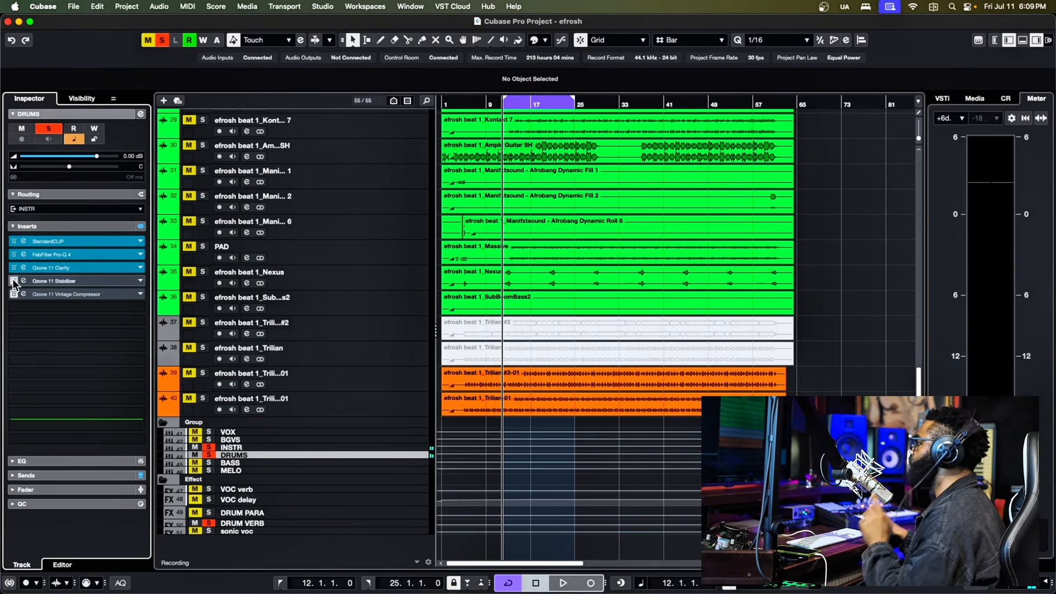
pyautogui.press('space')
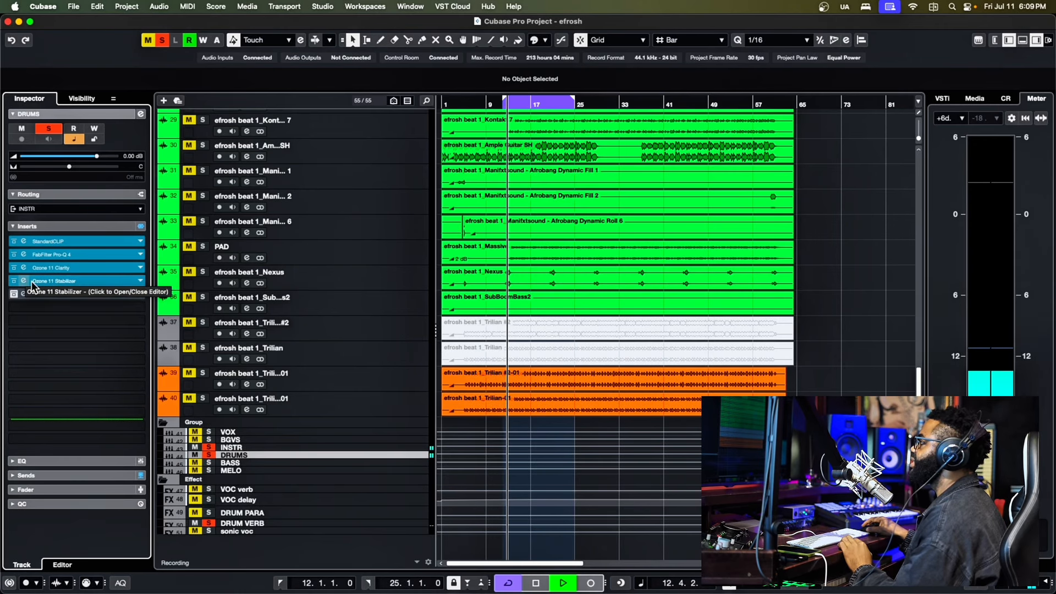
pyautogui.click(24, 281)
pyautogui.moveTo(369, 171); pyautogui.dragTo(319, 157)
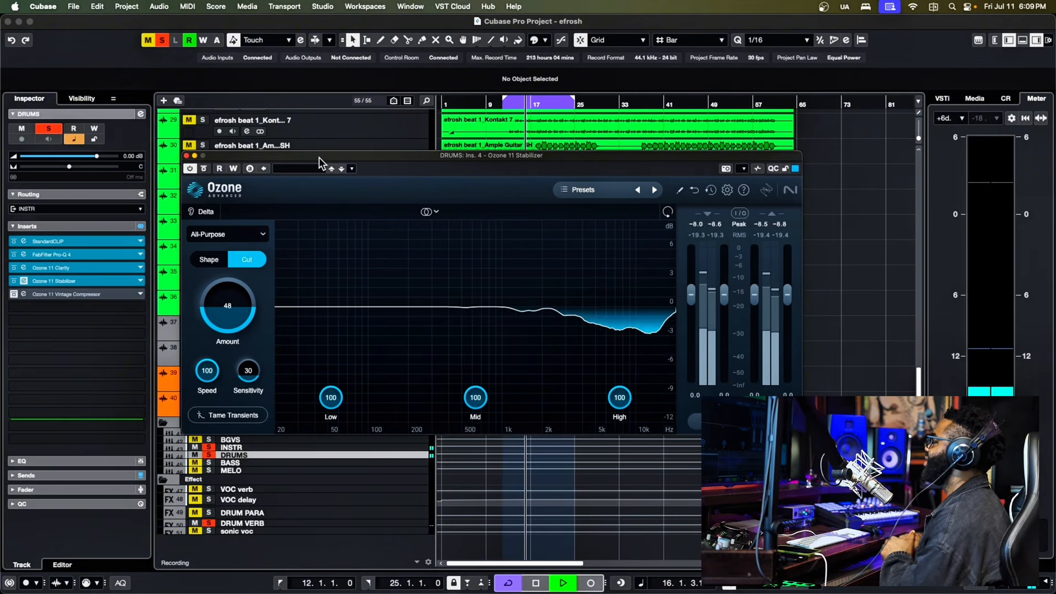
pyautogui.press('space')
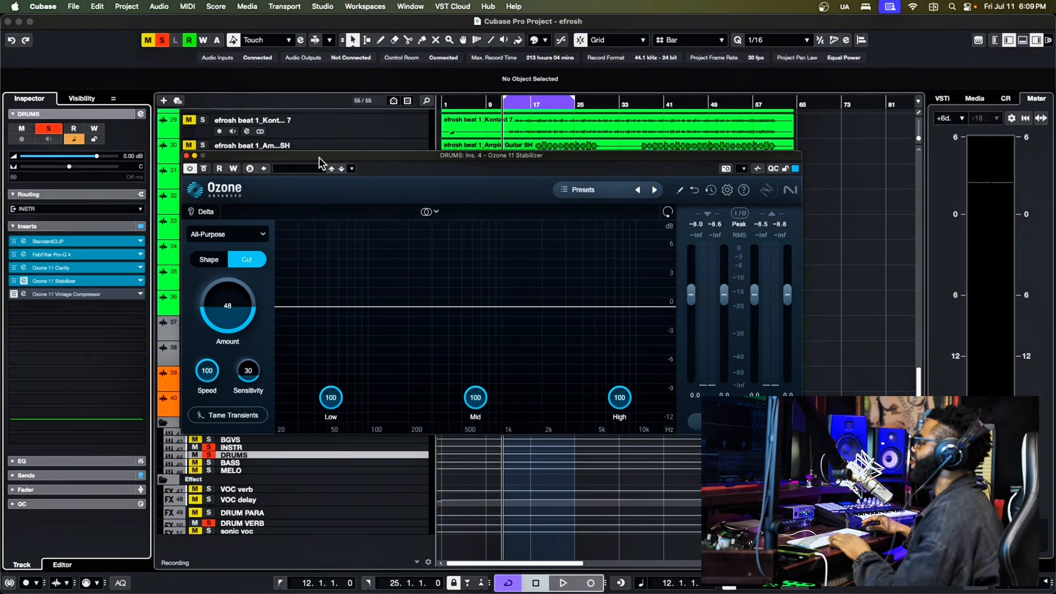
# - Replay the drum loop to examine the Stabilizer's sensitivity setting and its cut curve
pyautogui.press('space')
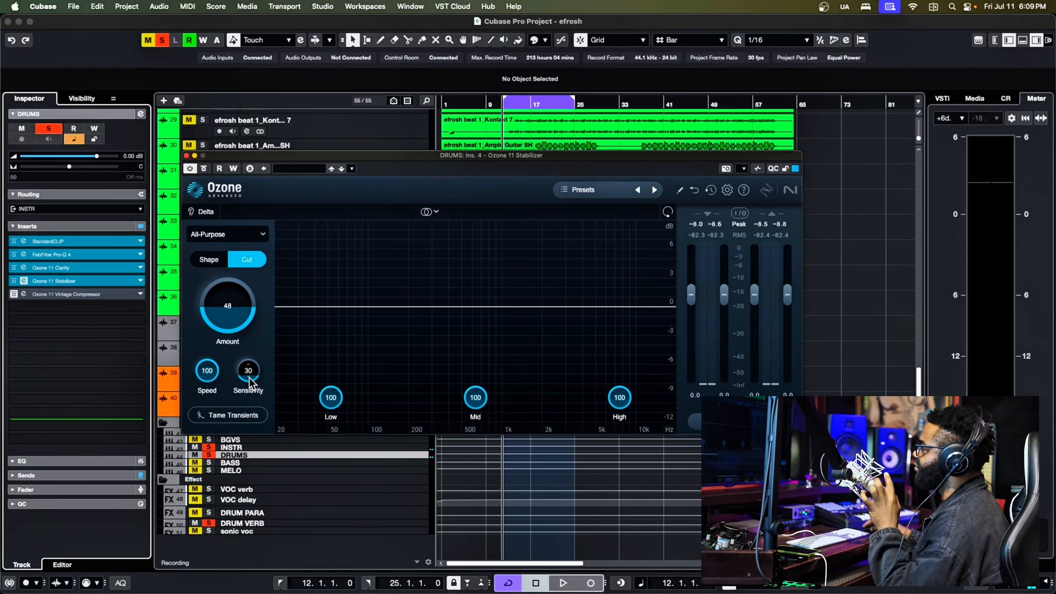
pyautogui.press('space')
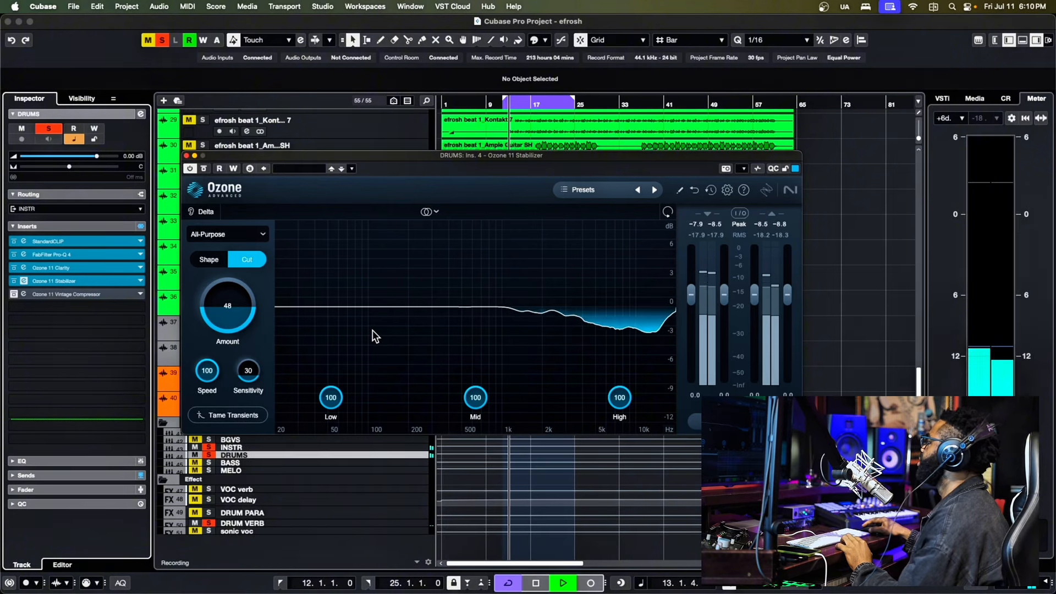
pyautogui.press('space')
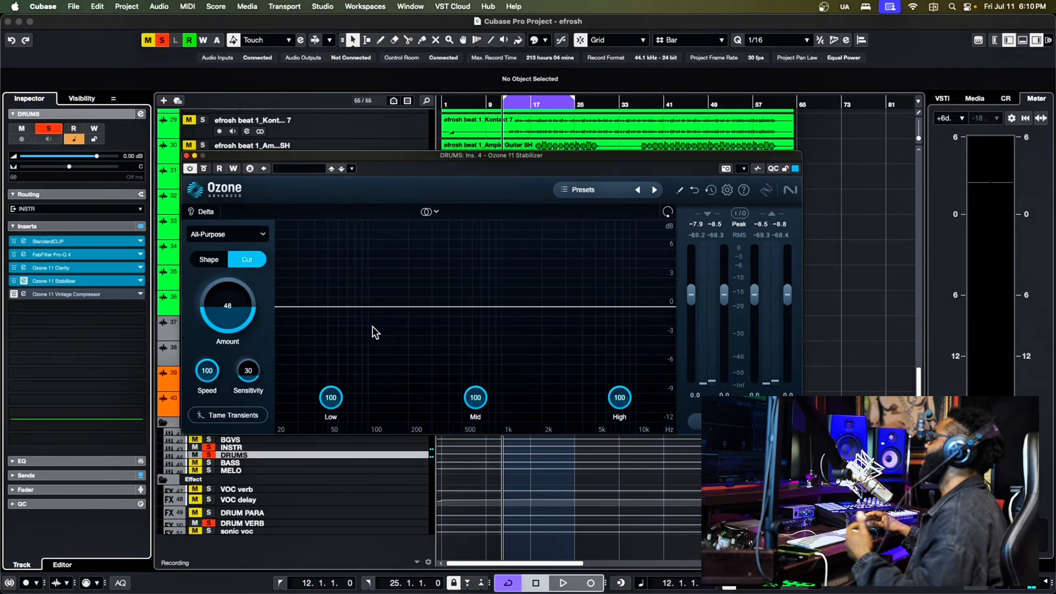
# - Close the Stabilizer editor, activate the Ozone 11 Vintage Compressor insert on the DRUMS group and open its editor
pyautogui.click(187, 156)
pyautogui.click(13, 294)
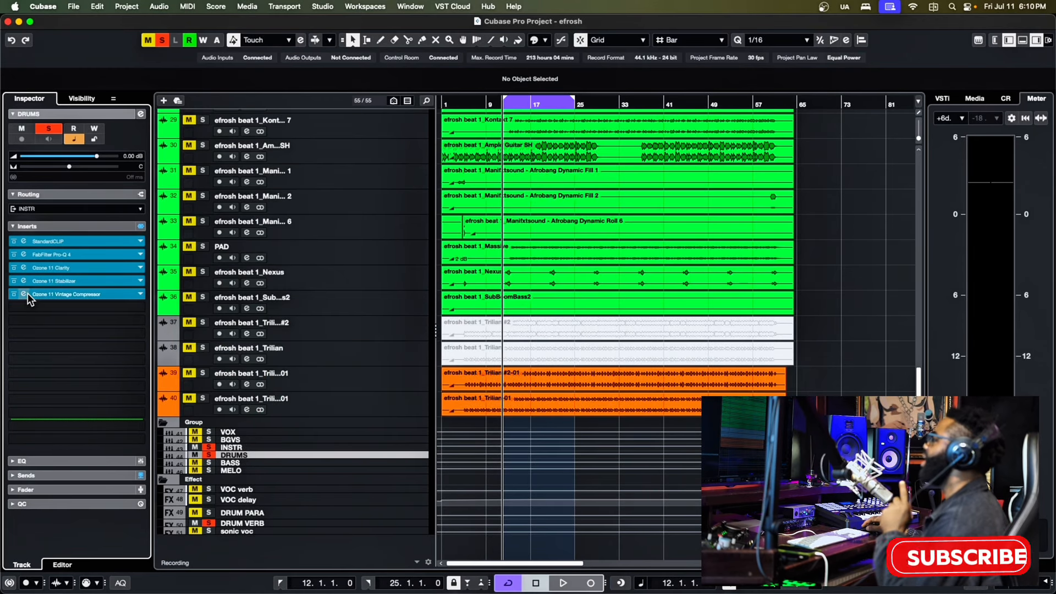
pyautogui.click(24, 294)
pyautogui.moveTo(457, 166); pyautogui.dragTo(362, 160)
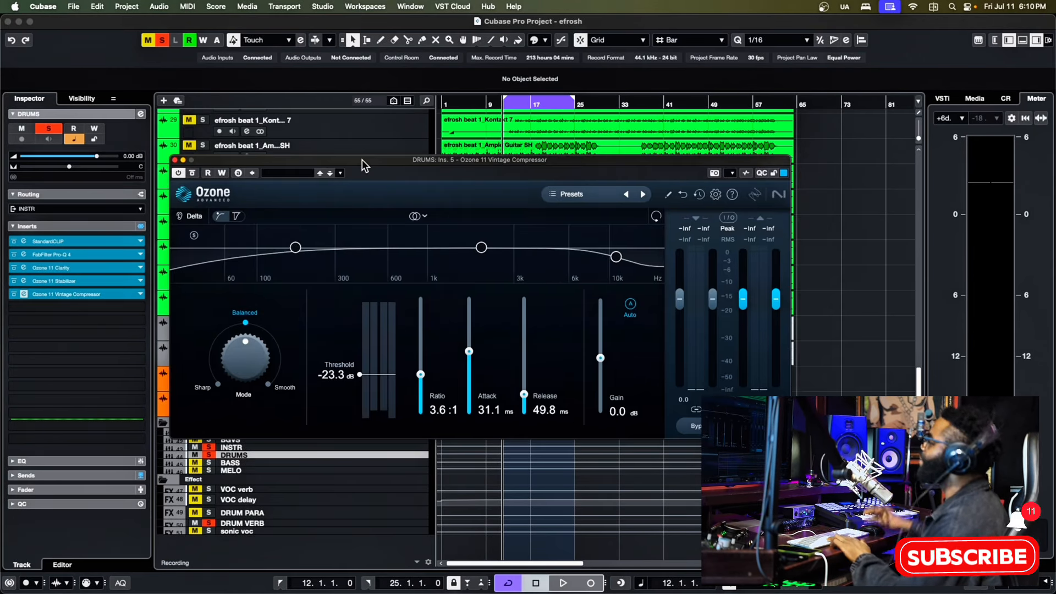
# - Play the drum loop through the Vintage Compressor to examine its compression, and close its editor
pyautogui.press('space')
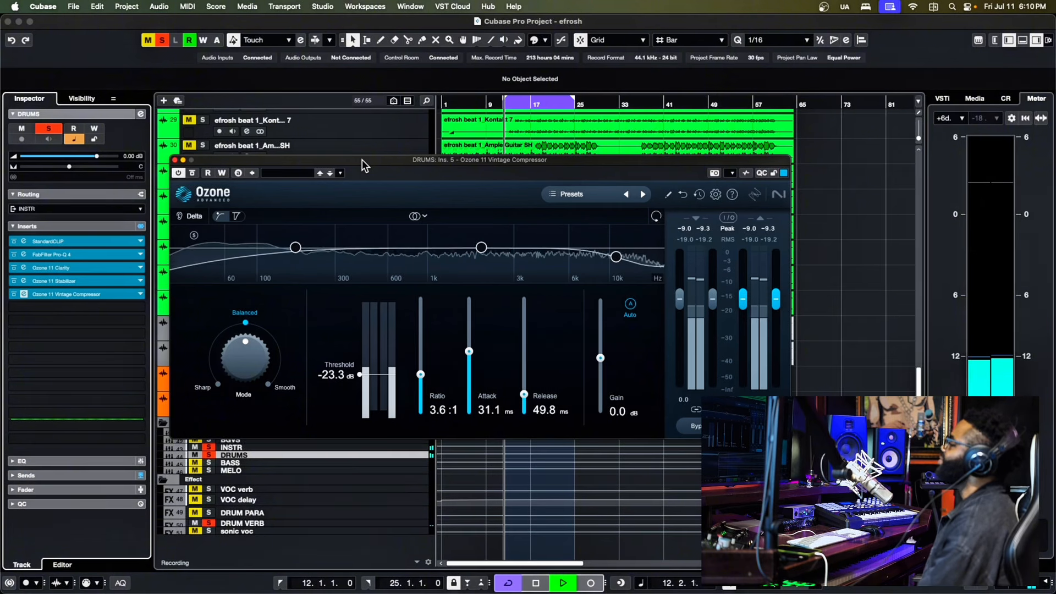
pyautogui.press('space')
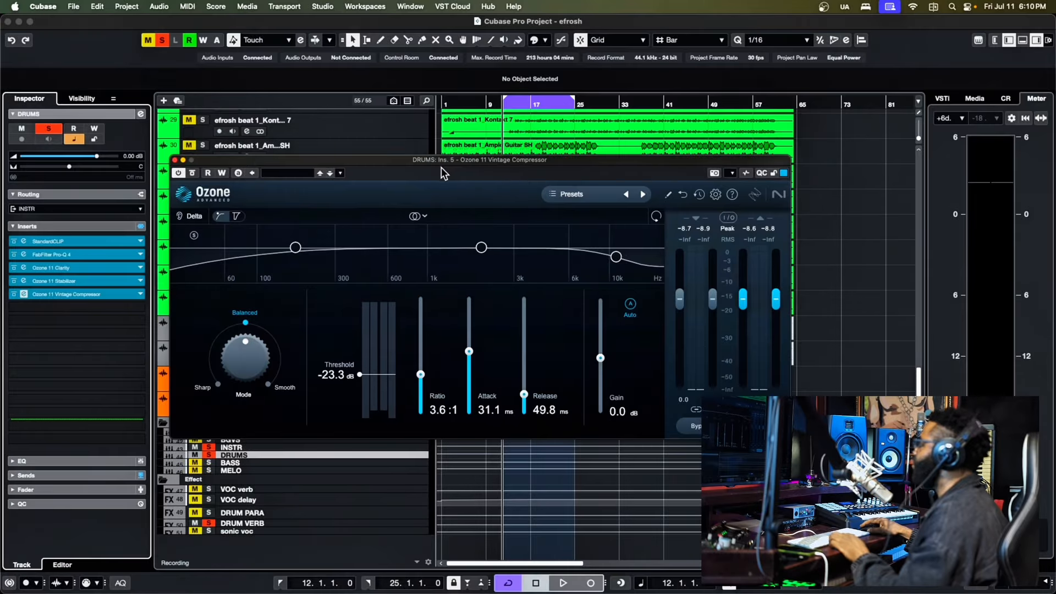
pyautogui.moveTo(441, 167); pyautogui.dragTo(422, 160)
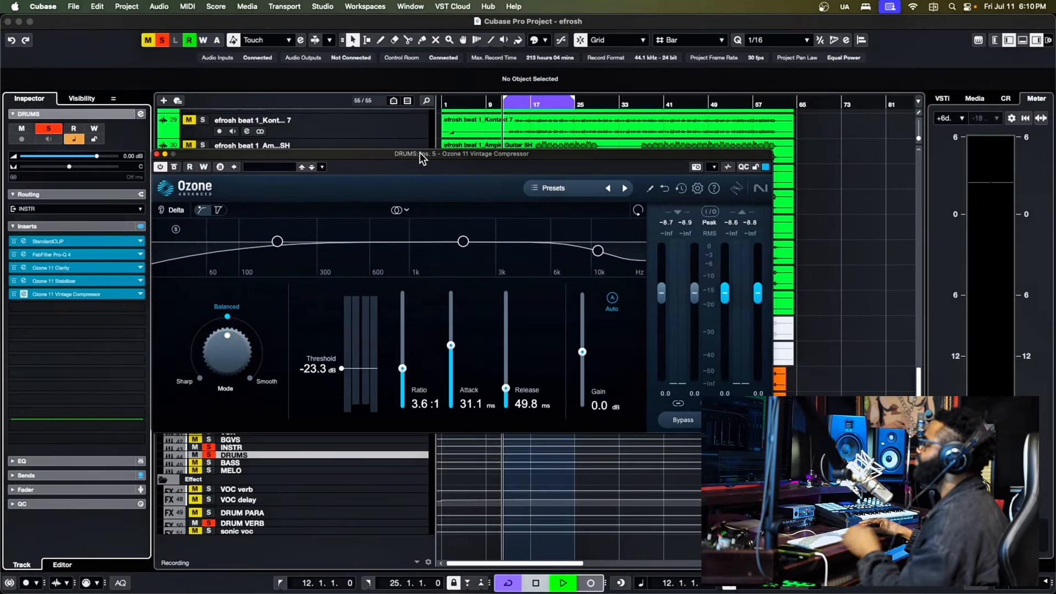
pyautogui.click(156, 153)
pyautogui.press('space')
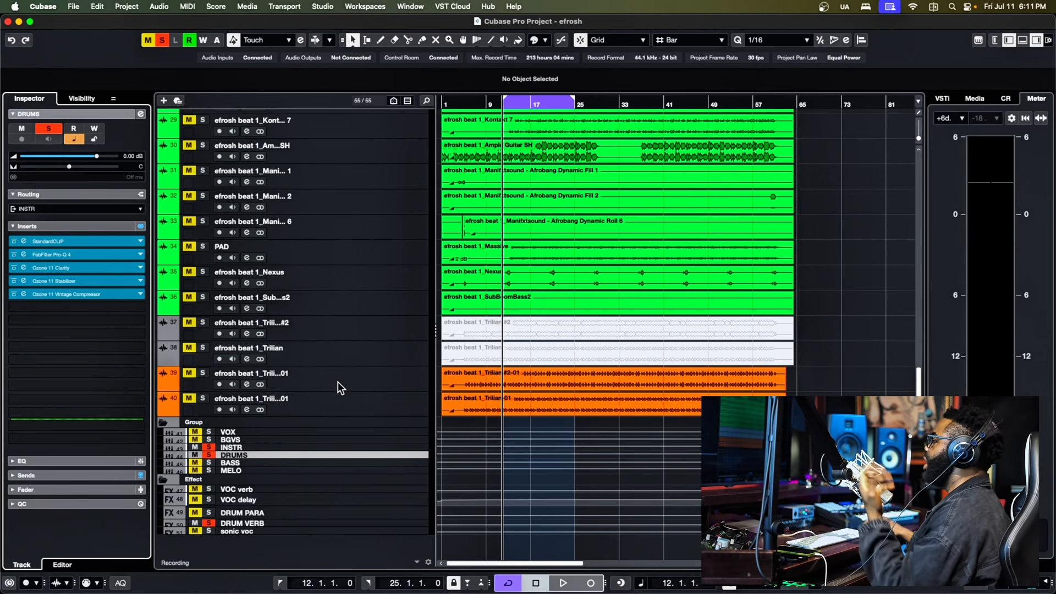
# - Look at the DRUM VERB effect channel's inserts, select the DRUM PARA effect channel and save the project
pyautogui.click(248, 524)
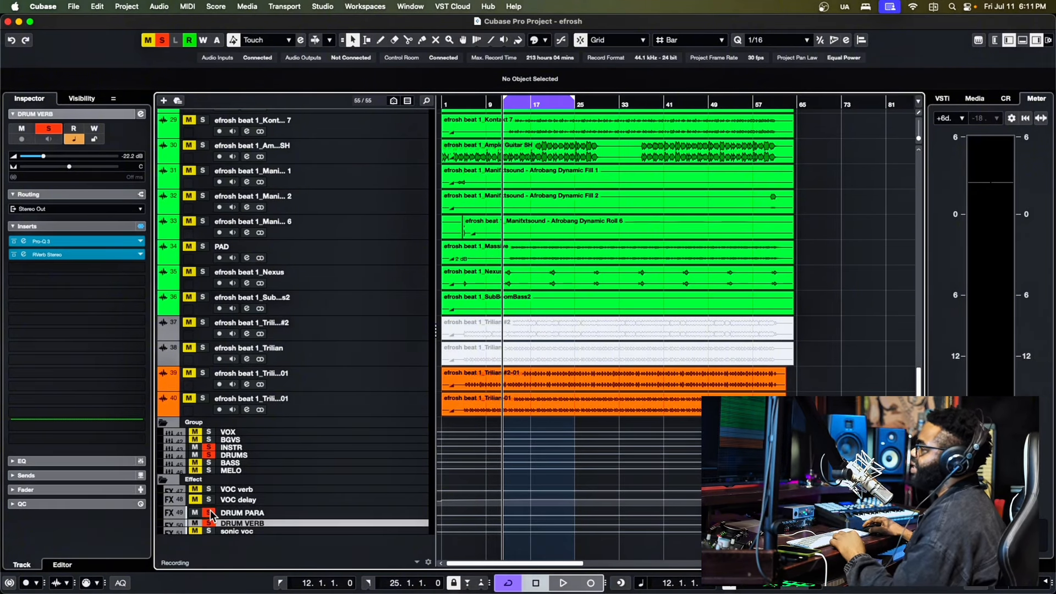
pyautogui.click(232, 507)
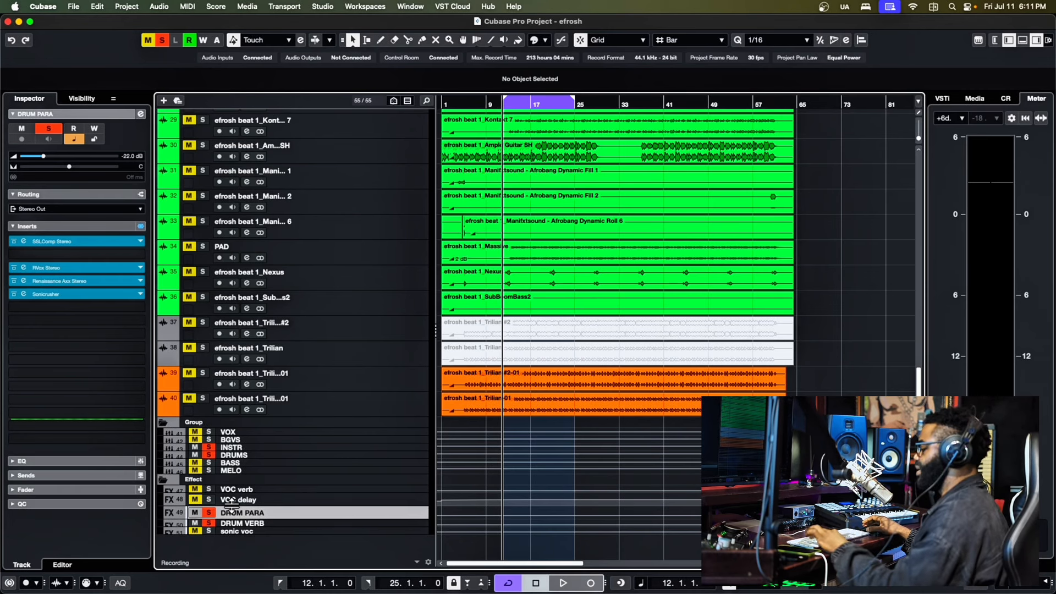
pyautogui.press('super+s')
# - Open the SSLComp Stereo insert on DRUM PARA, audition the loop to examine its compression, and close its editor
pyautogui.click(23, 241)
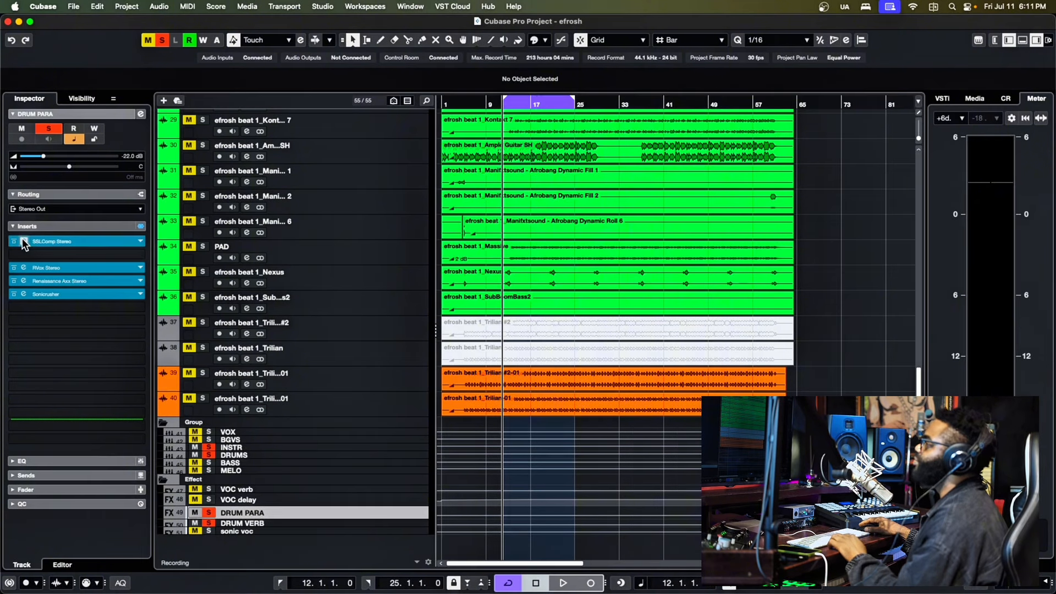
pyautogui.moveTo(583, 100); pyautogui.dragTo(412, 106)
pyautogui.press('space')
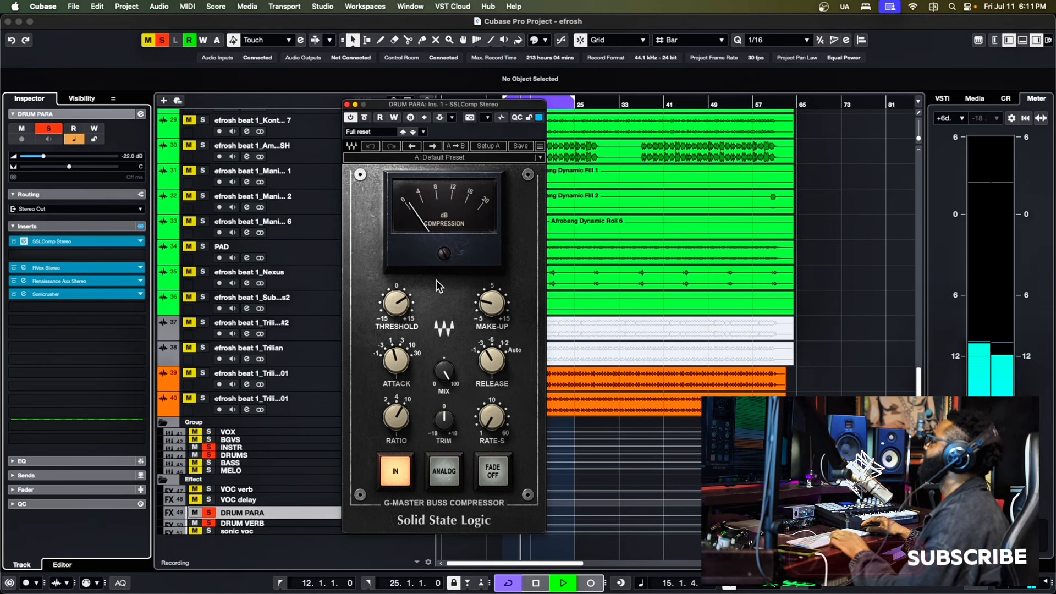
pyautogui.press('space')
pyautogui.moveTo(435, 103); pyautogui.dragTo(347, 96)
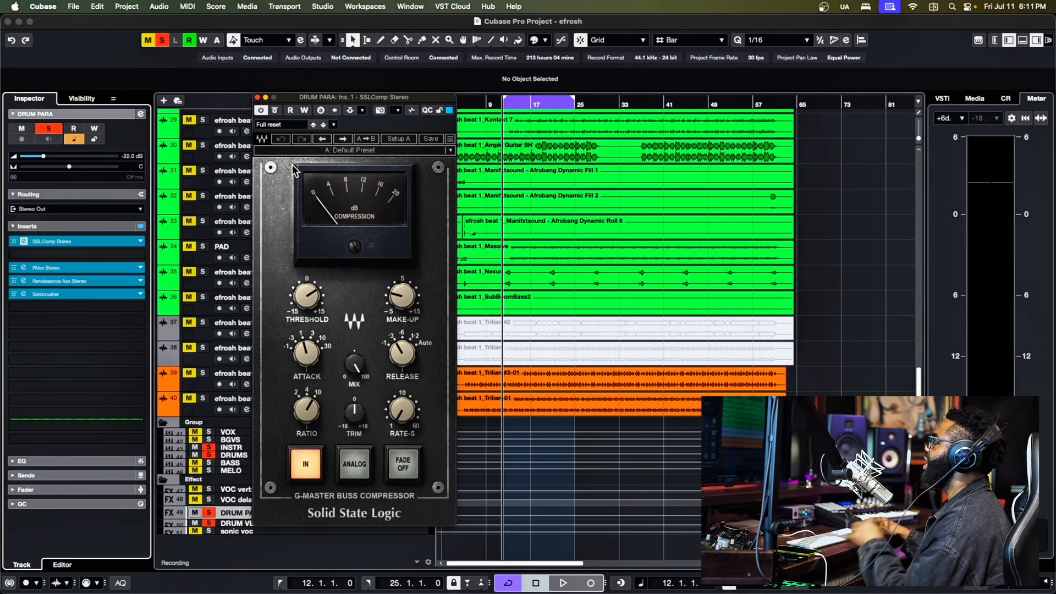
pyautogui.press('space')
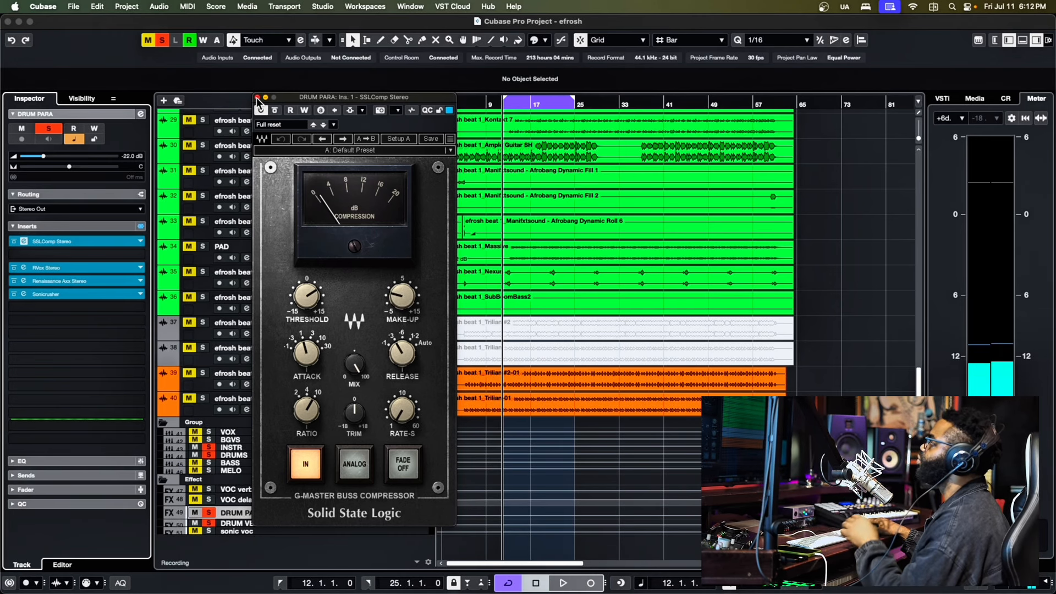
pyautogui.click(257, 97)
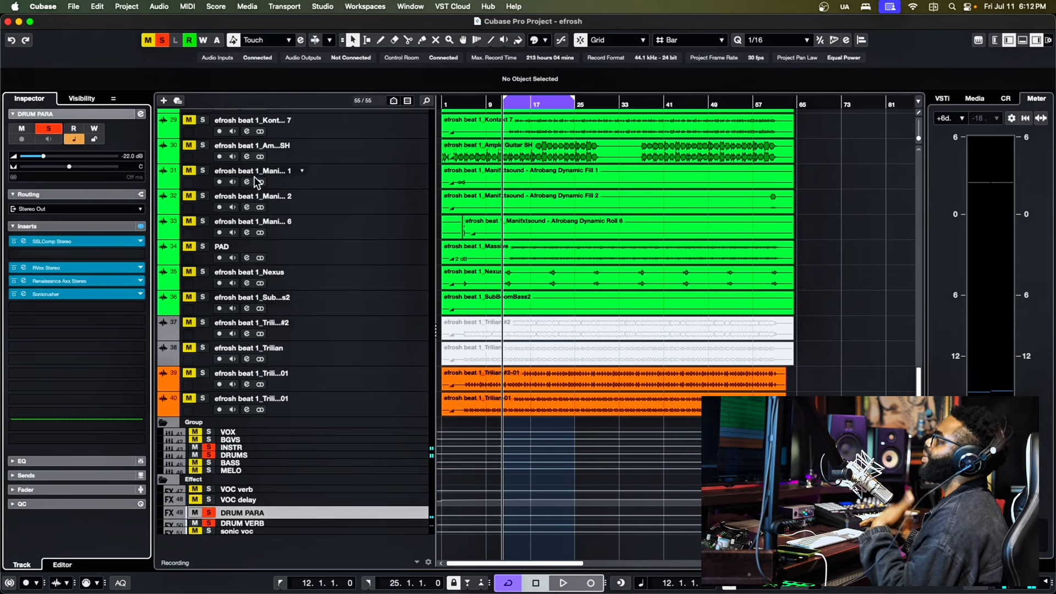
# - Open the RVox Stereo insert on DRUM PARA and play the loop to watch its compression
pyautogui.click(24, 268)
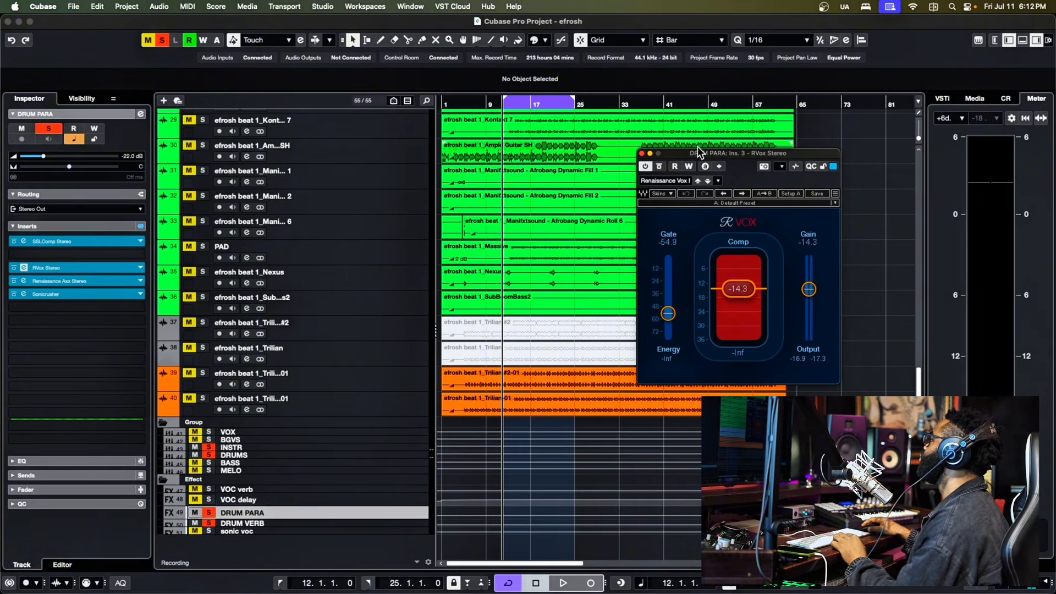
pyautogui.moveTo(690, 153); pyautogui.dragTo(316, 141)
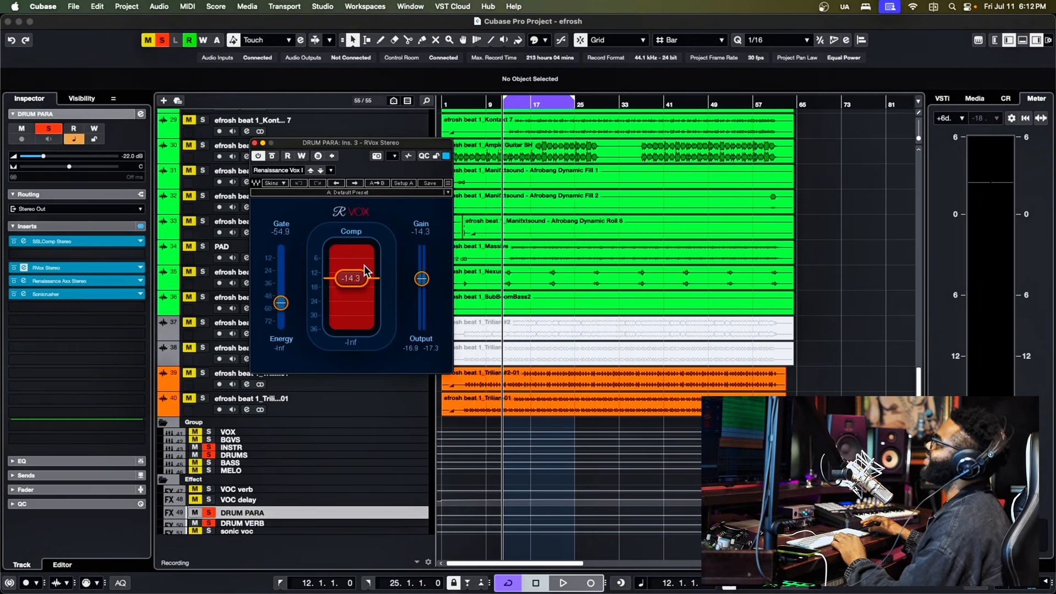
pyautogui.press('space')
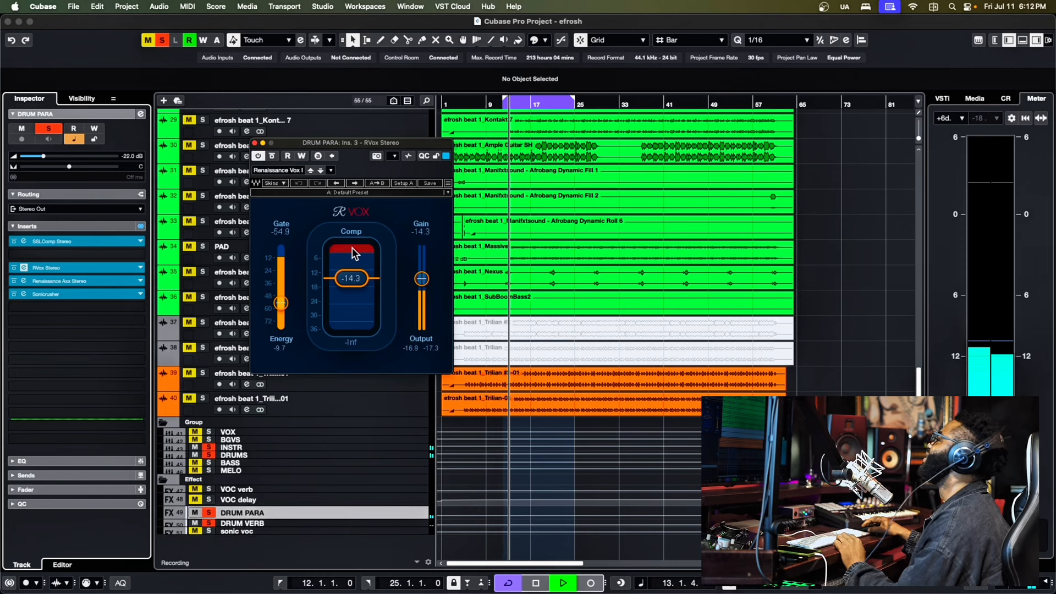
pyautogui.press('space')
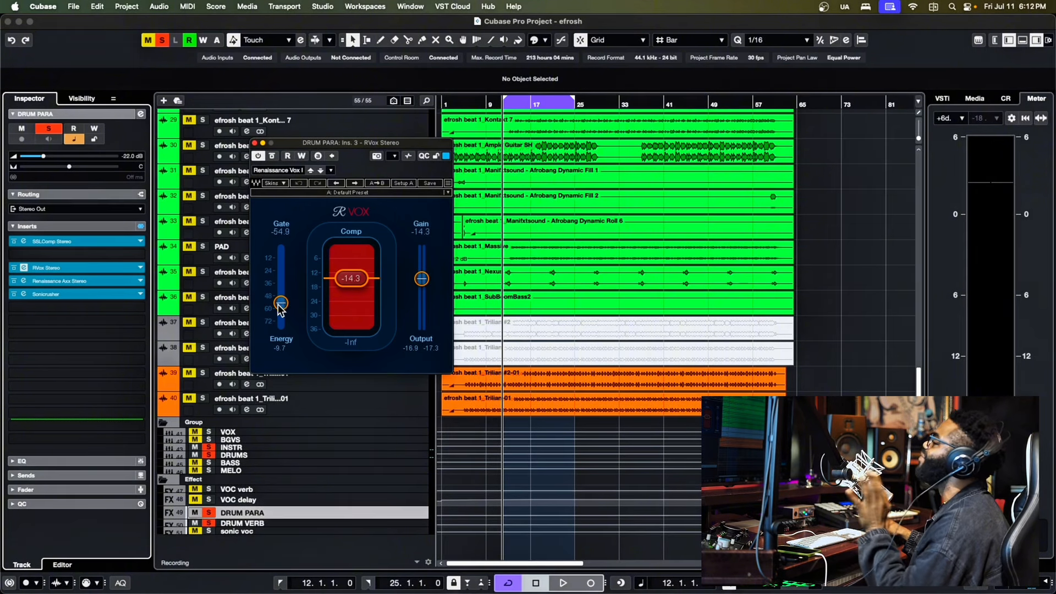
# - Lower the RVox gate threshold on DRUM PARA to -74.3 and close the RVox editor
pyautogui.moveTo(281, 303); pyautogui.dragTo(281, 323)
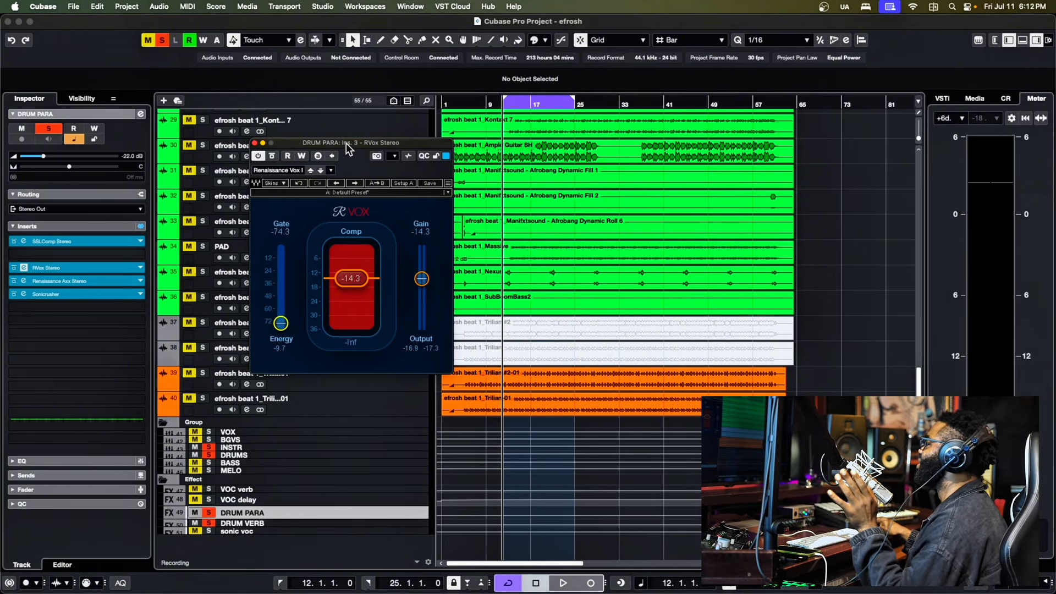
pyautogui.moveTo(346, 143); pyautogui.dragTo(337, 155)
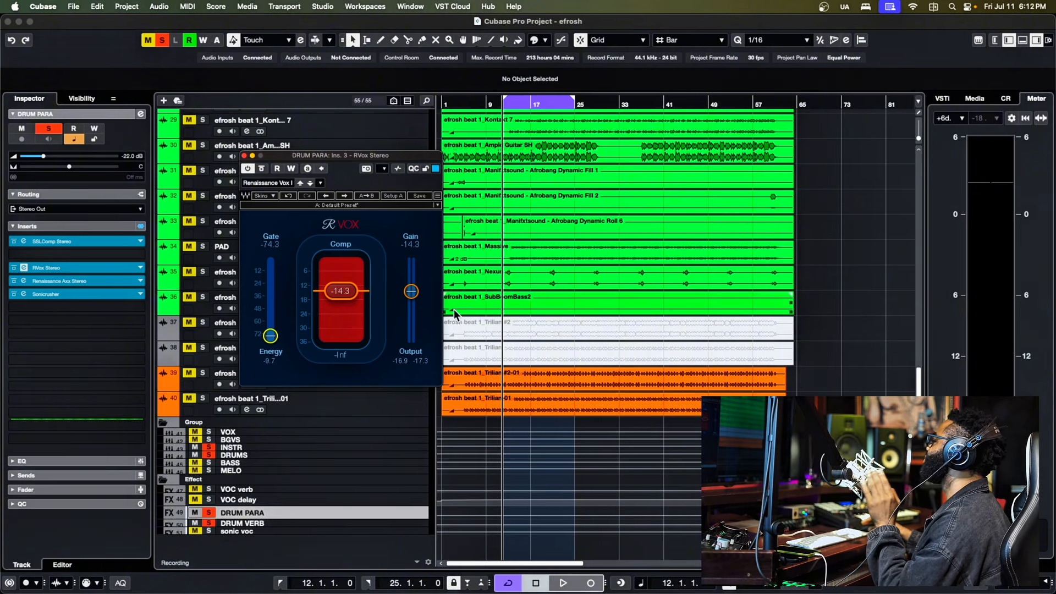
pyautogui.moveTo(366, 159); pyautogui.dragTo(313, 160)
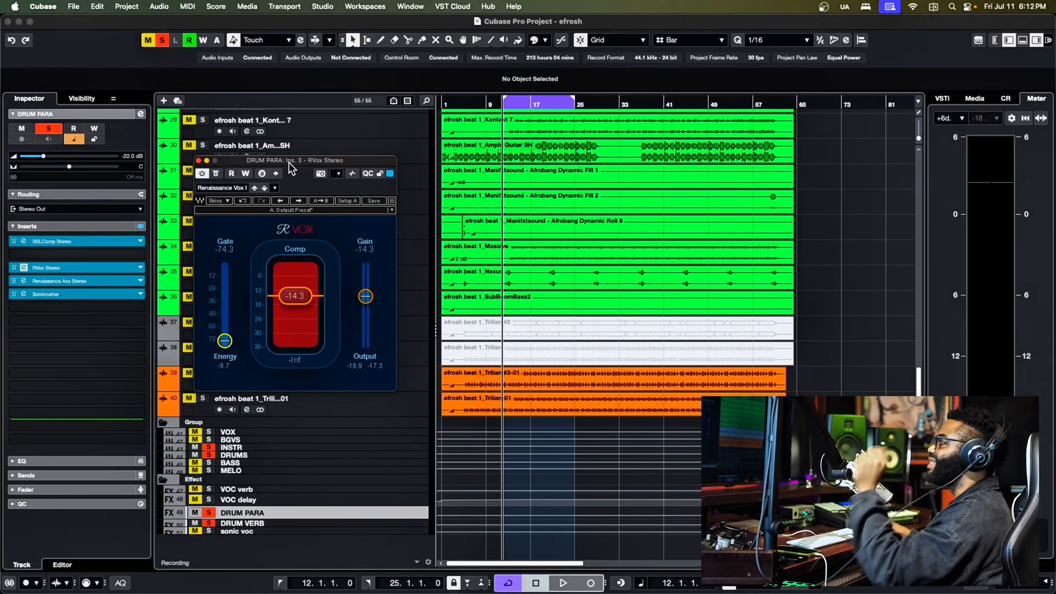
pyautogui.click(199, 160)
# - Open the Sonicrusher insert on DRUM PARA and play the loop to examine its processing
pyautogui.press('space')
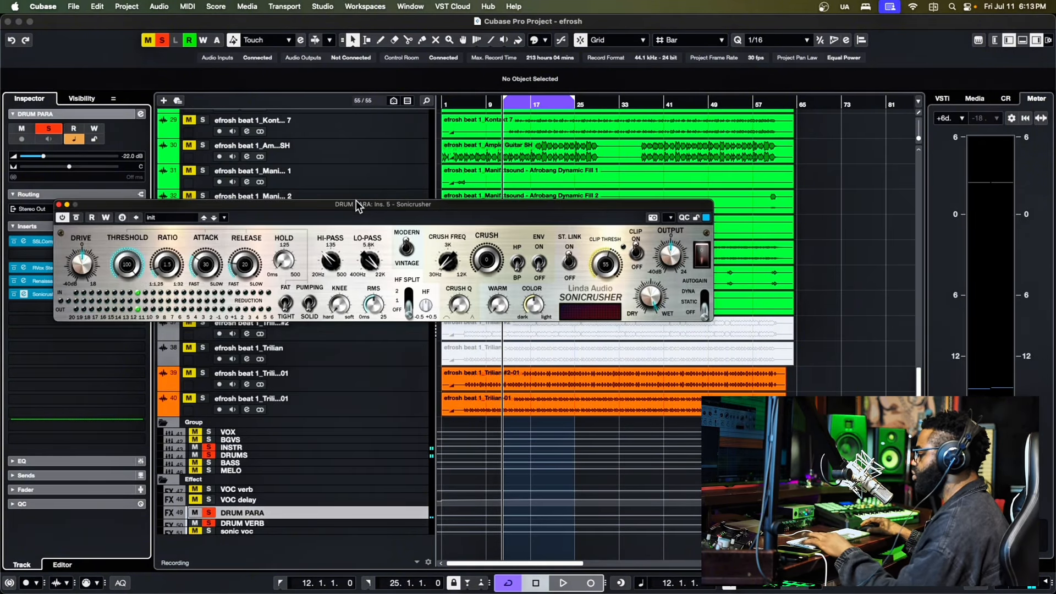
pyautogui.moveTo(358, 203); pyautogui.dragTo(347, 172)
pyautogui.press('space')
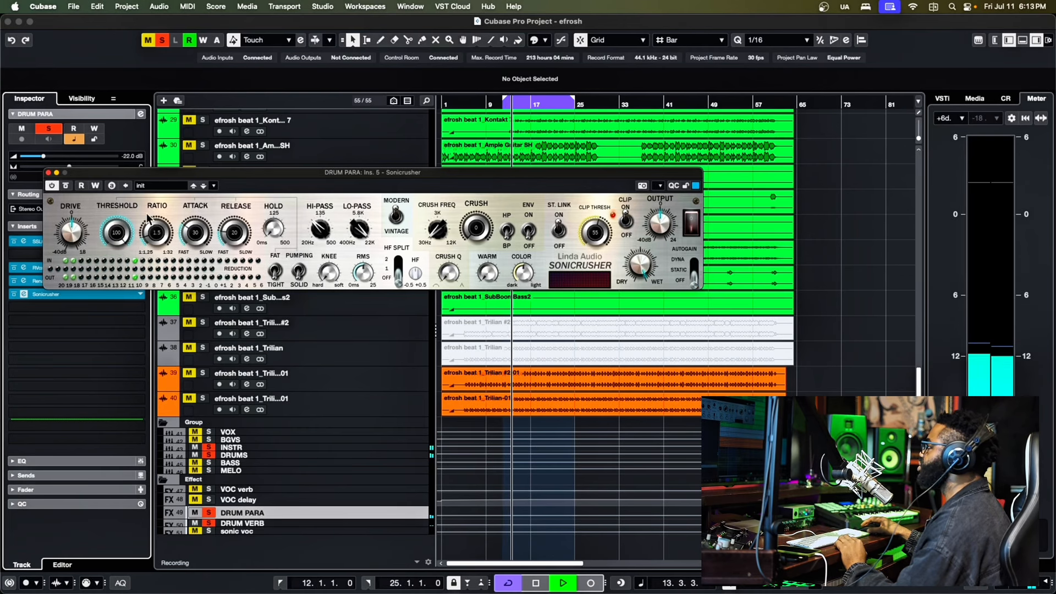
pyautogui.press('space')
# - Replay the loop to examine Sonicrusher's clip threshold, crush and output controls, and close its editor
pyautogui.moveTo(583, 174); pyautogui.dragTo(551, 169)
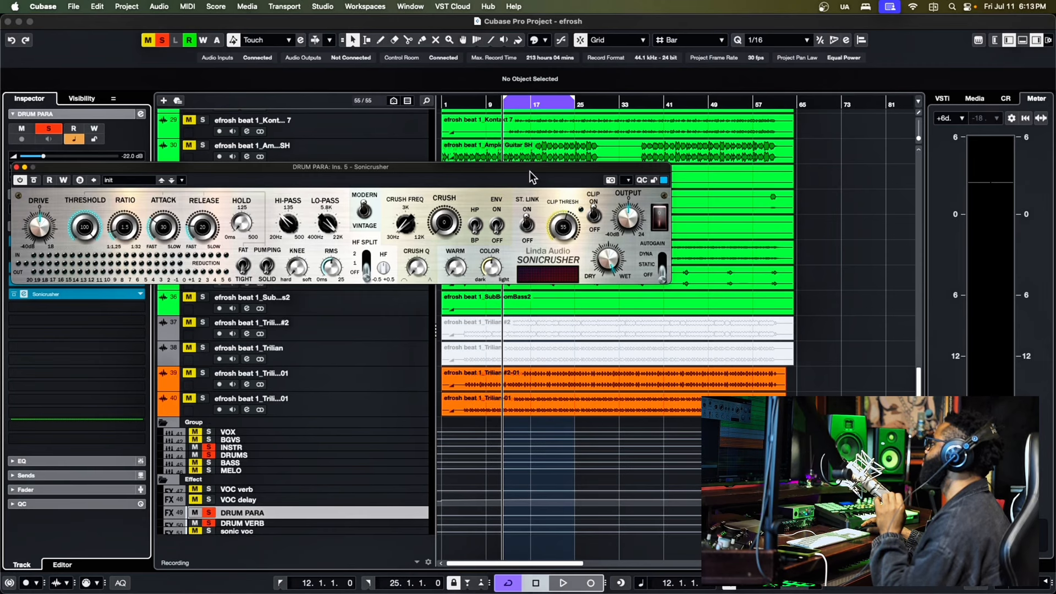
pyautogui.moveTo(529, 171); pyautogui.dragTo(390, 168)
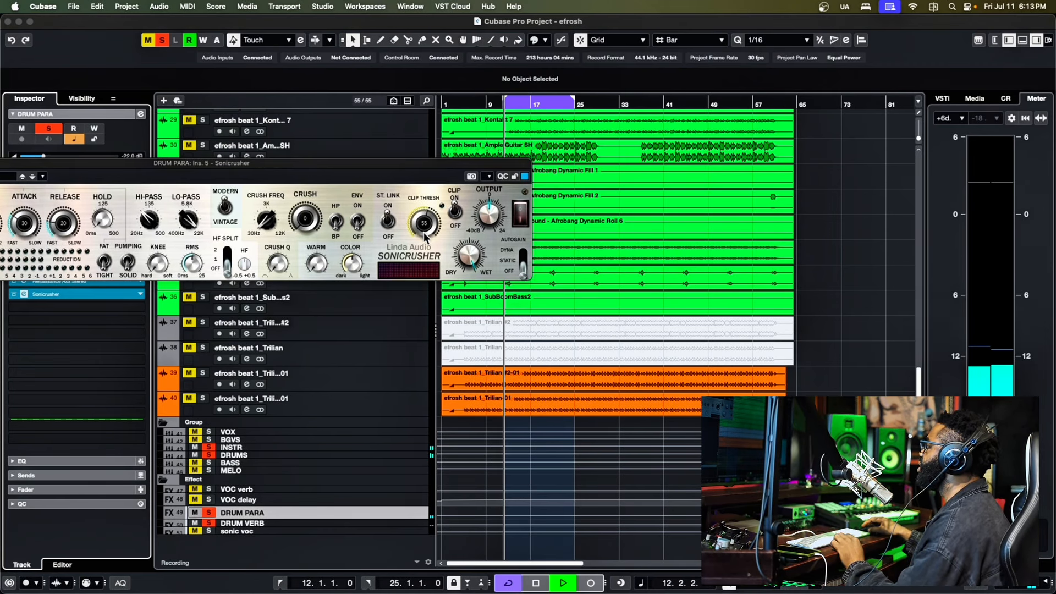
pyautogui.moveTo(409, 166); pyautogui.dragTo(489, 192)
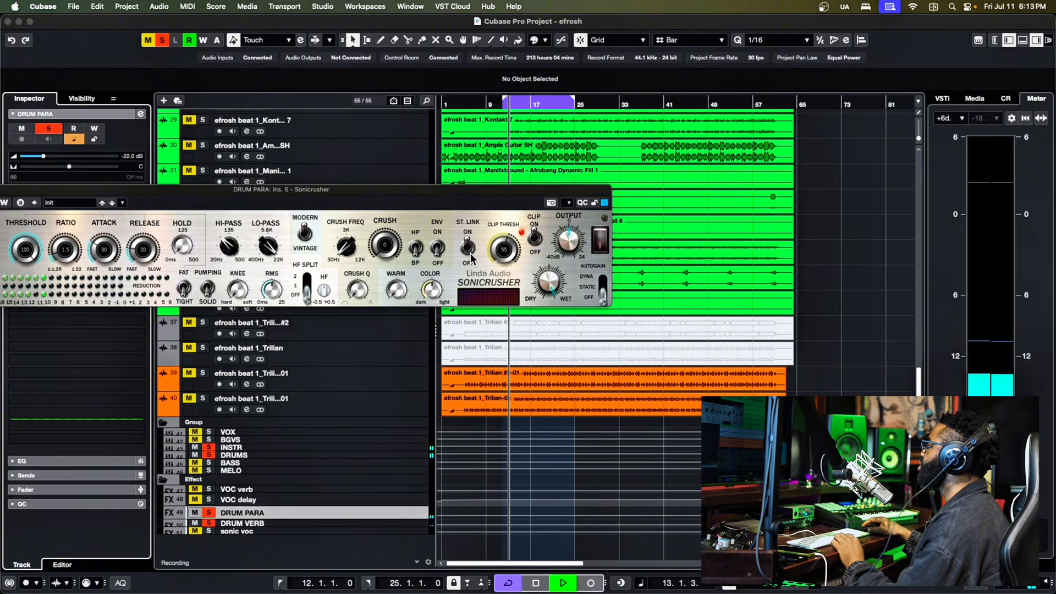
pyautogui.moveTo(422, 194); pyautogui.dragTo(449, 194)
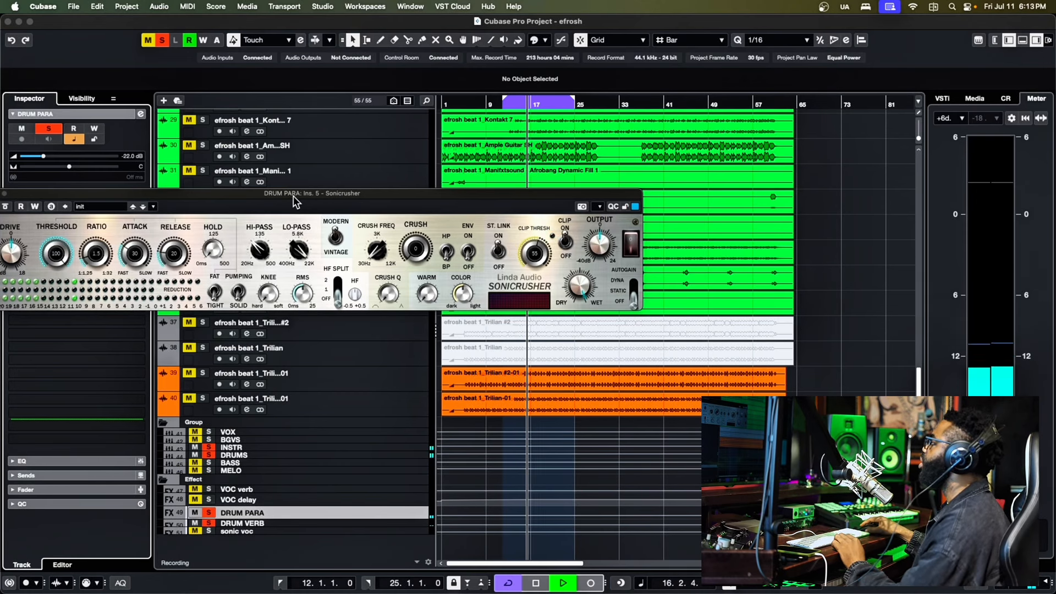
pyautogui.moveTo(294, 197); pyautogui.dragTo(417, 206)
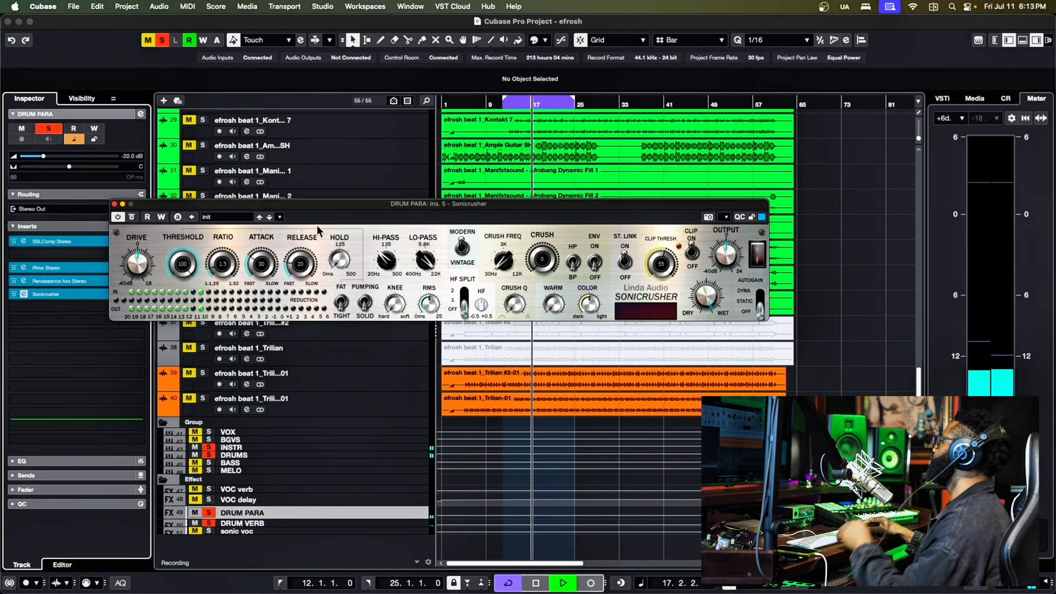
pyautogui.click(114, 205)
pyautogui.press('space')
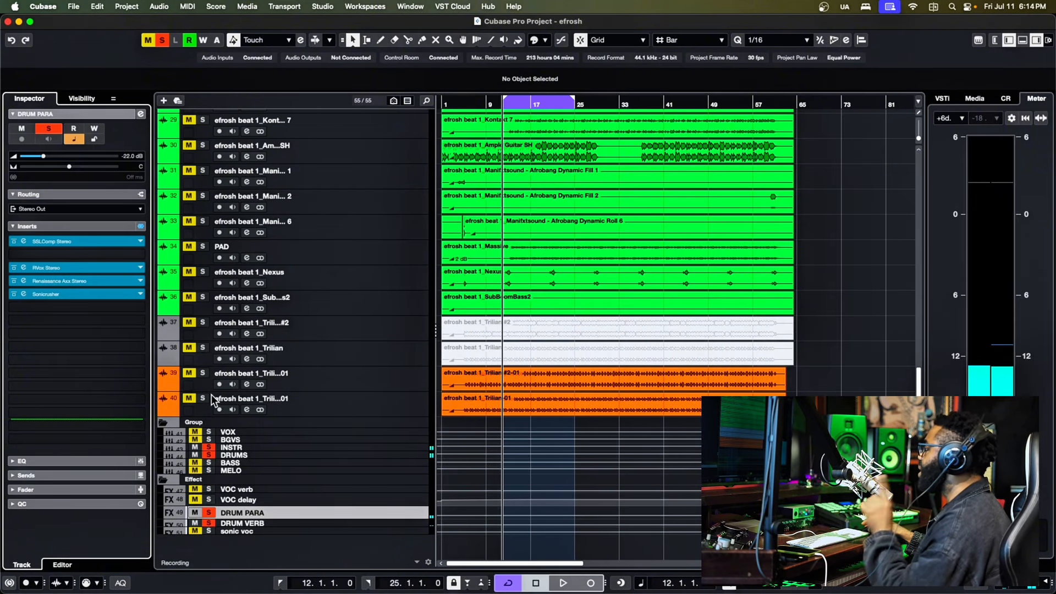
# - Audition the loop, show the DRUM PARA channel fader and raise its level to -2.16 dB during playback
pyautogui.press('space')
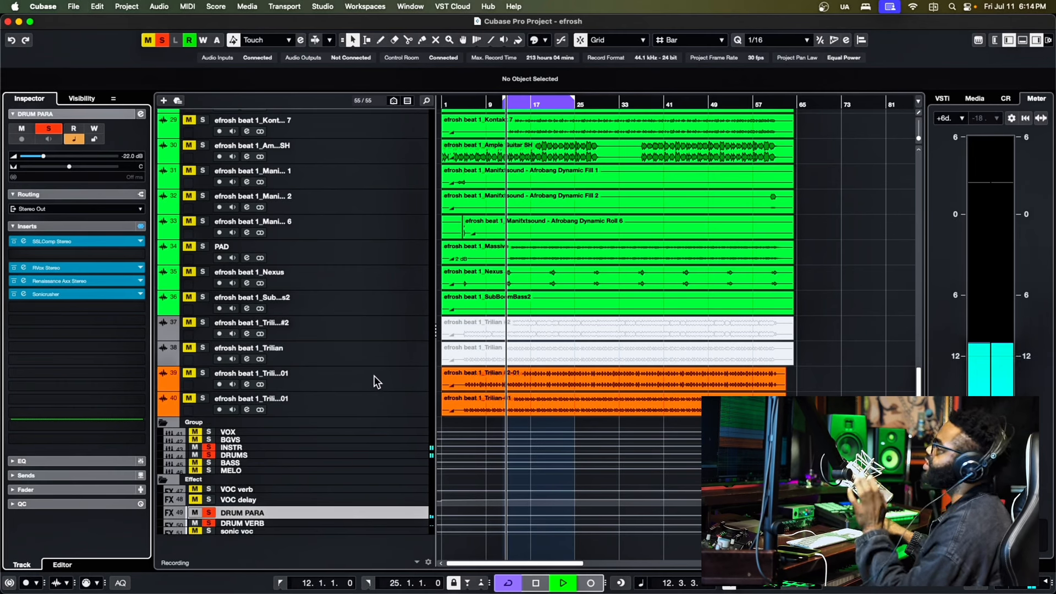
pyautogui.press('space')
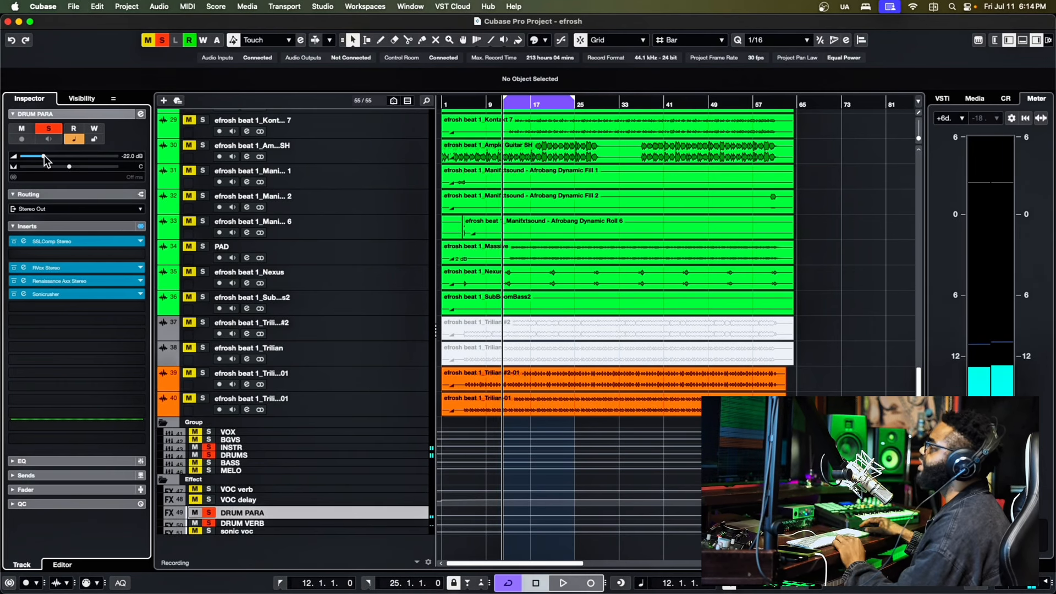
pyautogui.click(25, 491)
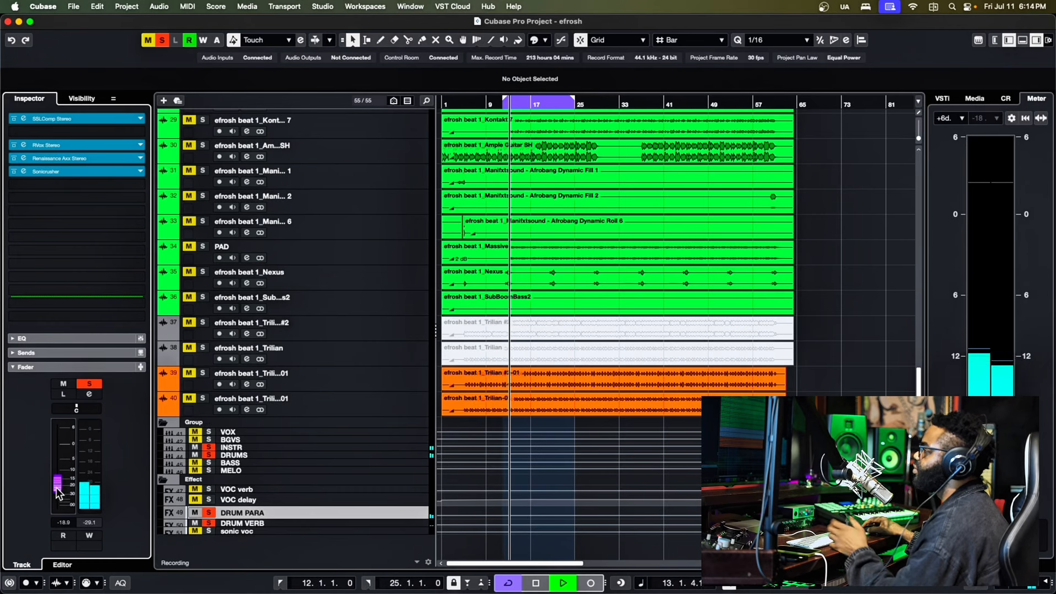
pyautogui.moveTo(56, 489); pyautogui.dragTo(56, 455)
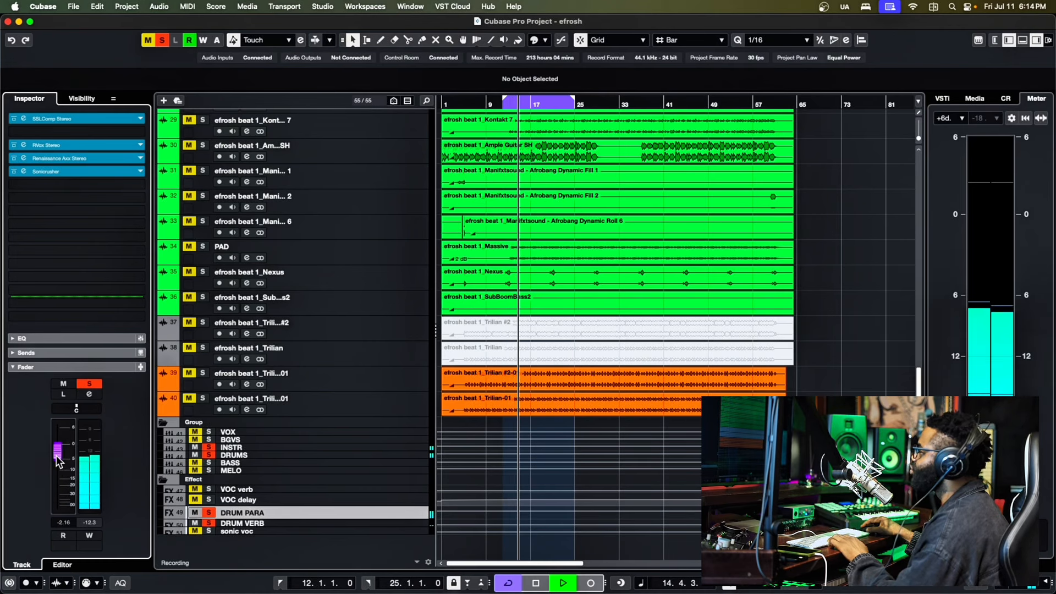
pyautogui.press('space')
# - Lower the DRUM PARA fader to -4.20 dB and replay the loop to judge the parallel blend
pyautogui.moveTo(57, 457); pyautogui.dragTo(60, 467)
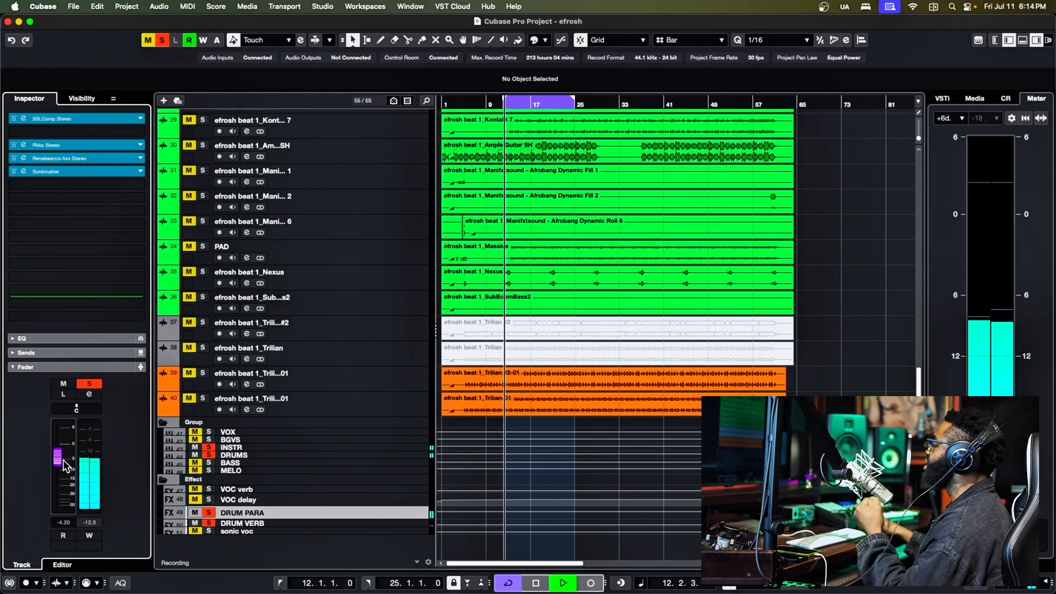
pyautogui.press('space')
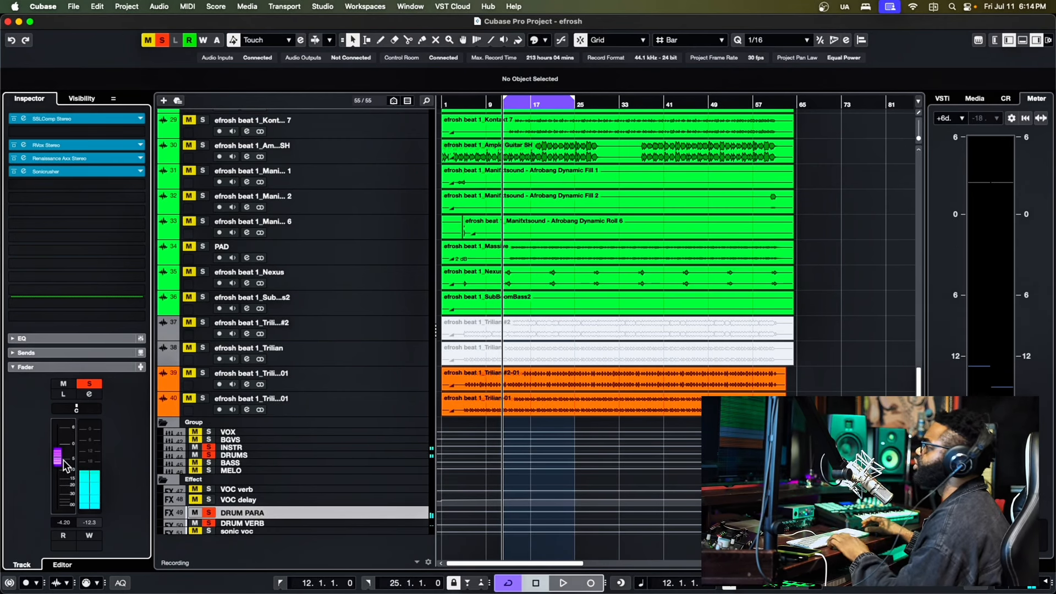
pyautogui.press('space')
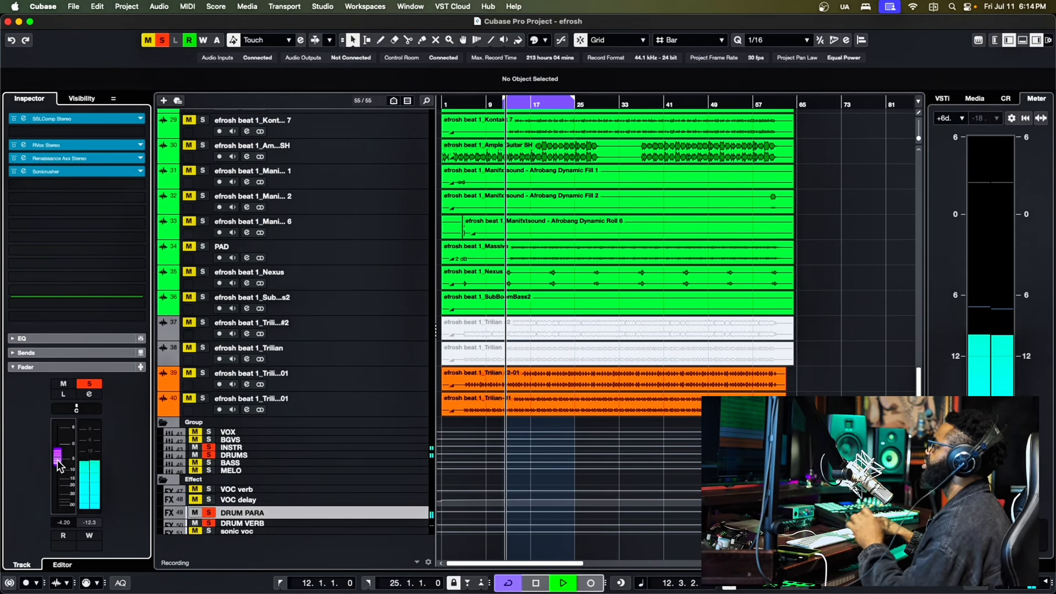
# - Lower the DRUM PARA fader to -14.2 dB and audition the loop at that level
pyautogui.press('space')
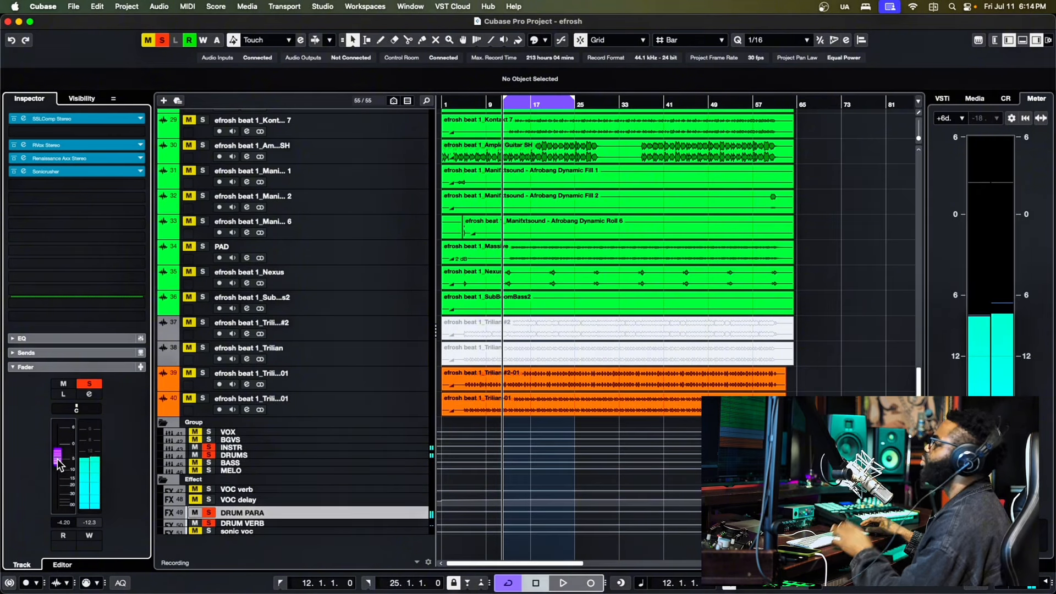
pyautogui.moveTo(59, 464); pyautogui.dragTo(61, 478)
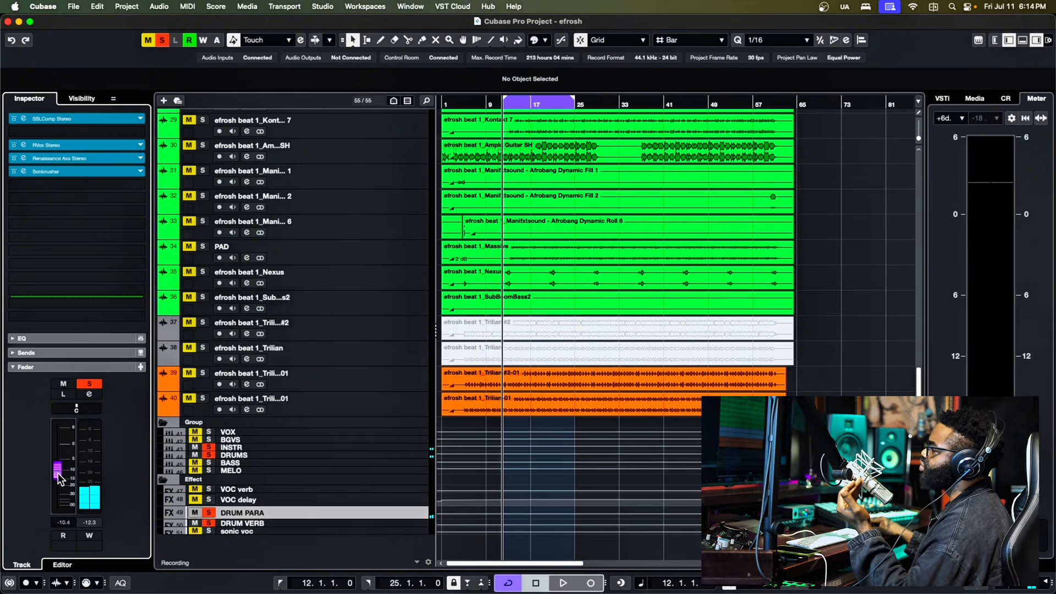
pyautogui.press('space')
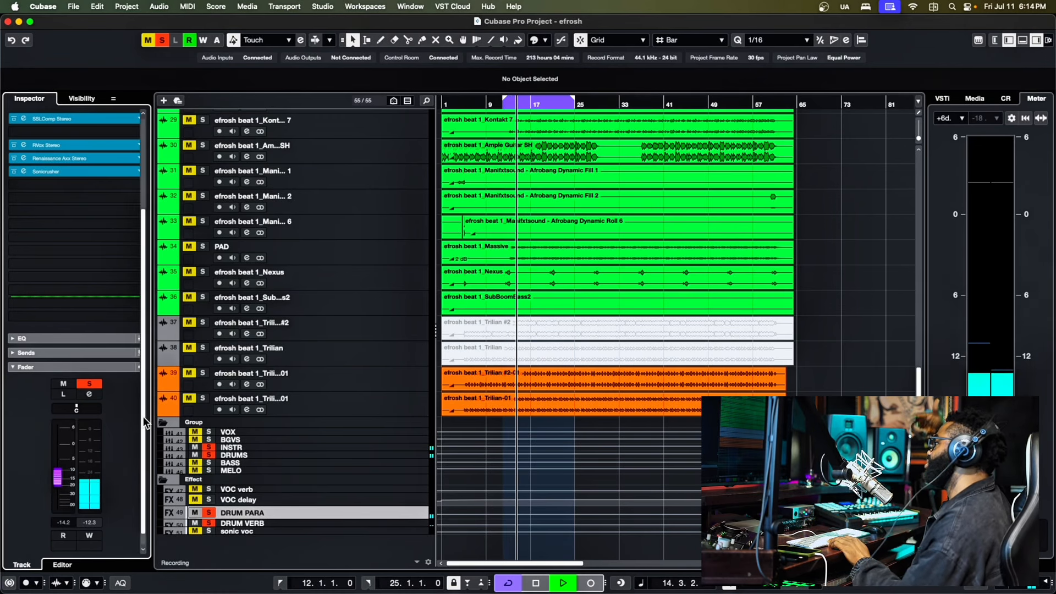
pyautogui.press('space')
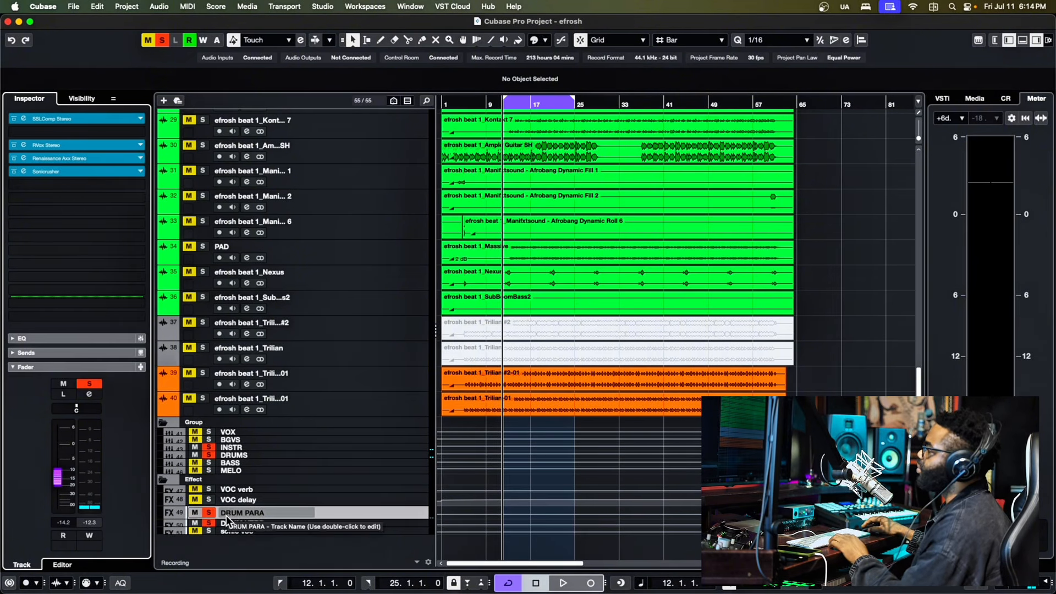
# - Bypass all DRUM PARA inserts, audition the loop without them, and re-enable the inserts
pyautogui.click(229, 448)
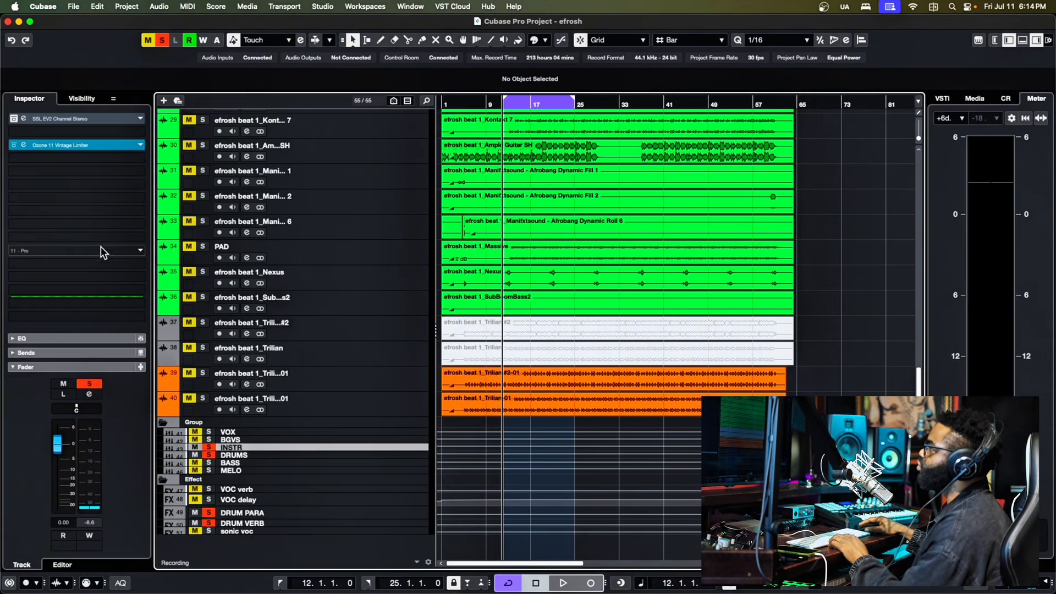
pyautogui.click(237, 455)
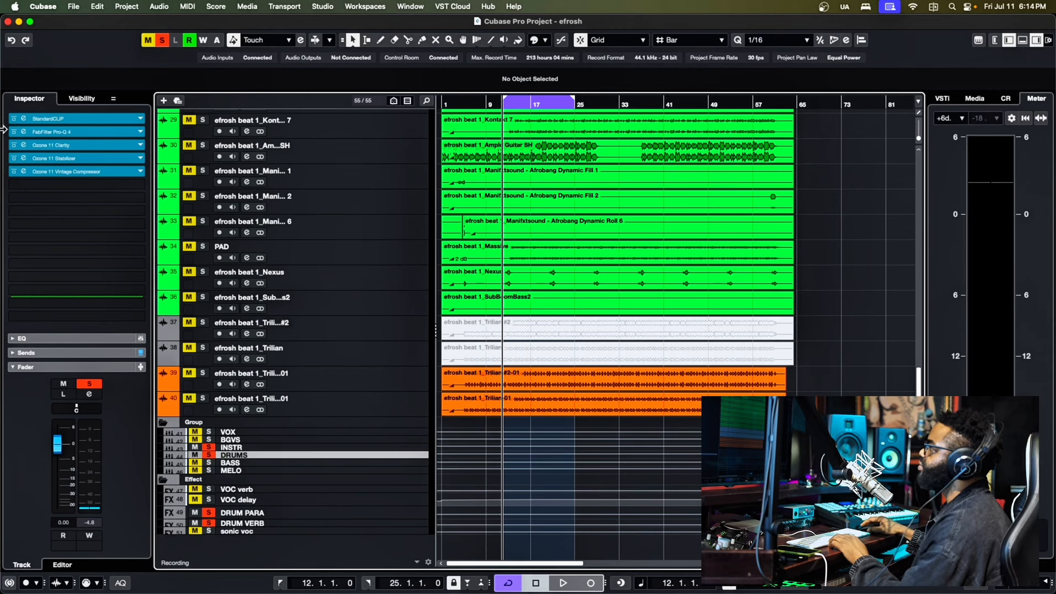
pyautogui.scroll(4, 121, 133)
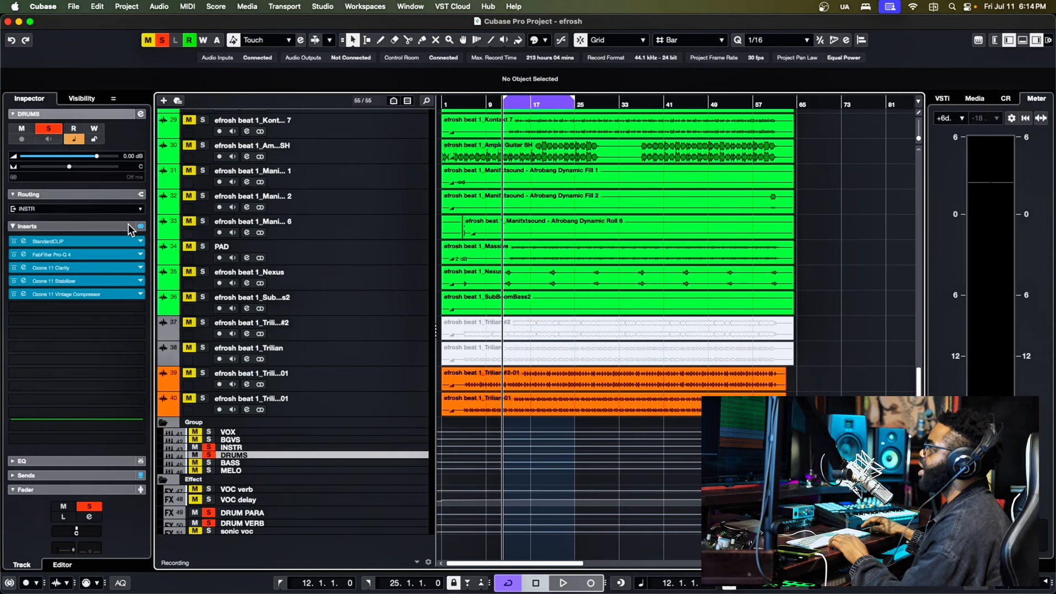
pyautogui.click(223, 513)
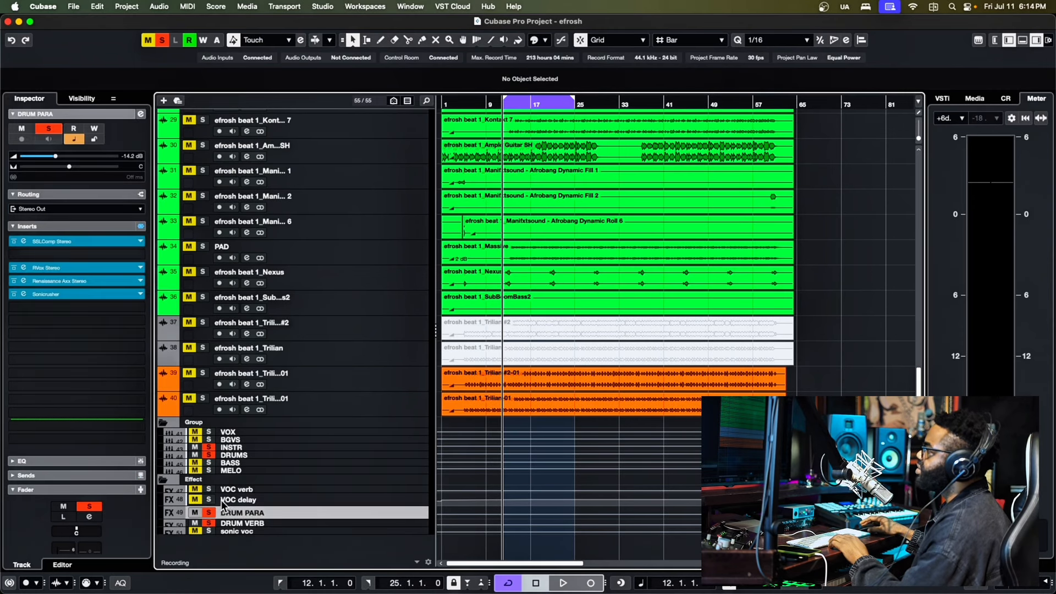
pyautogui.click(141, 226)
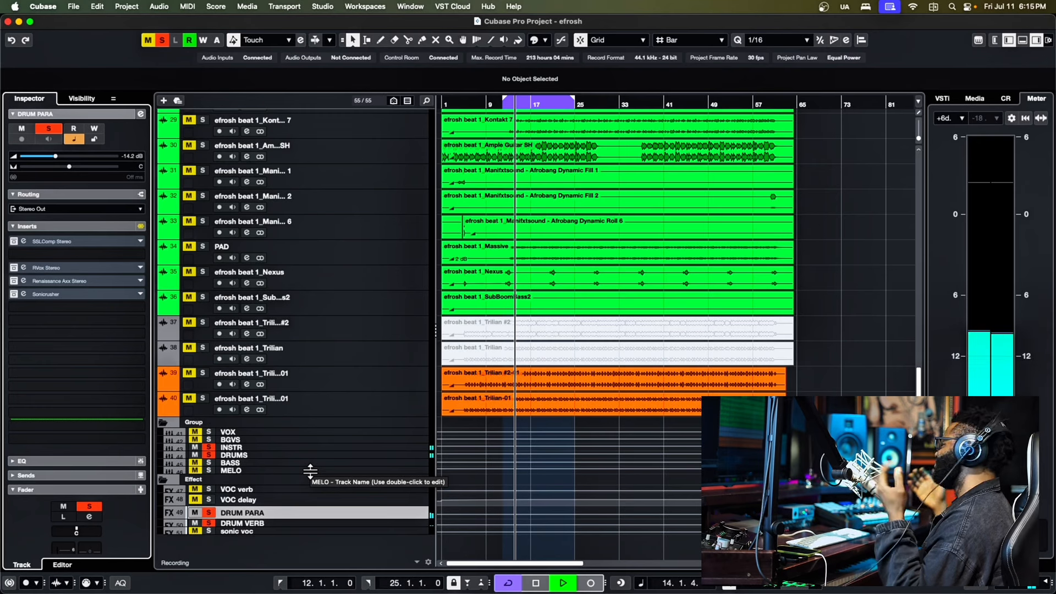
pyautogui.press('space')
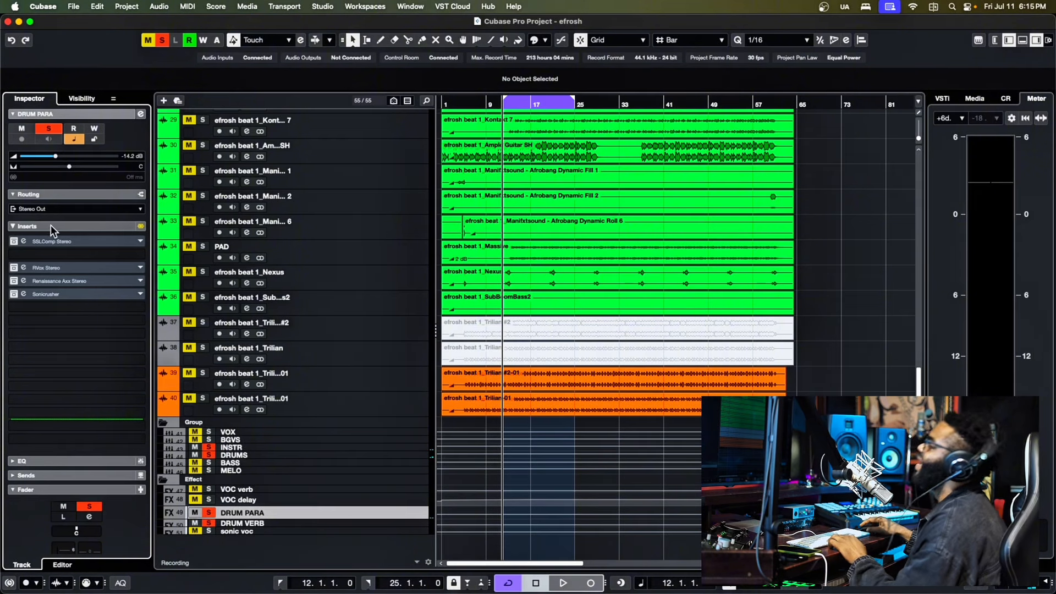
pyautogui.click(141, 226)
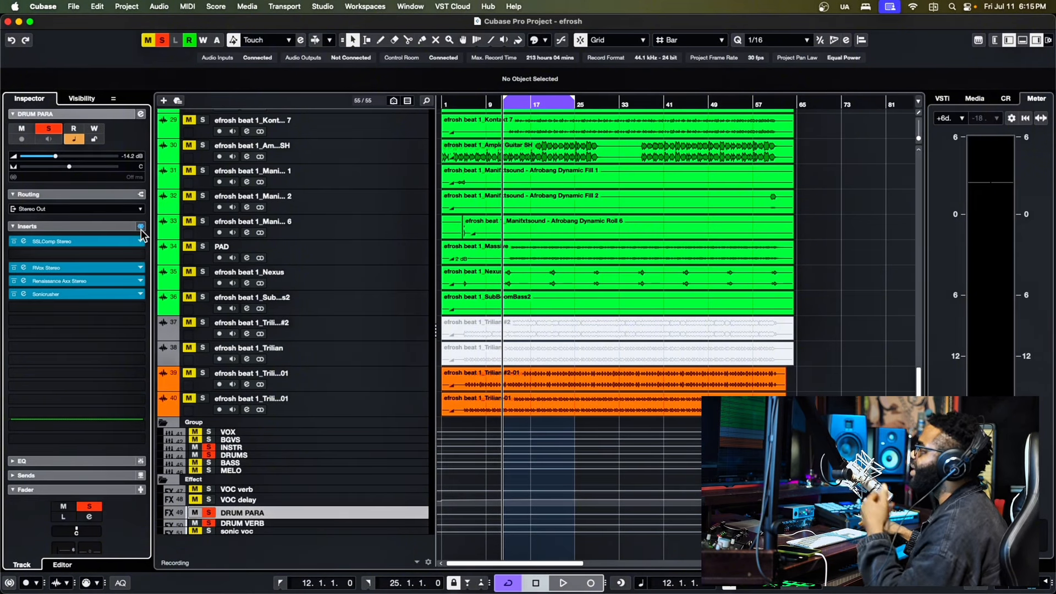
# - Toggle the insert bypass on the DRUMS group and play the loop to compare the drums with and without processing
pyautogui.click(235, 456)
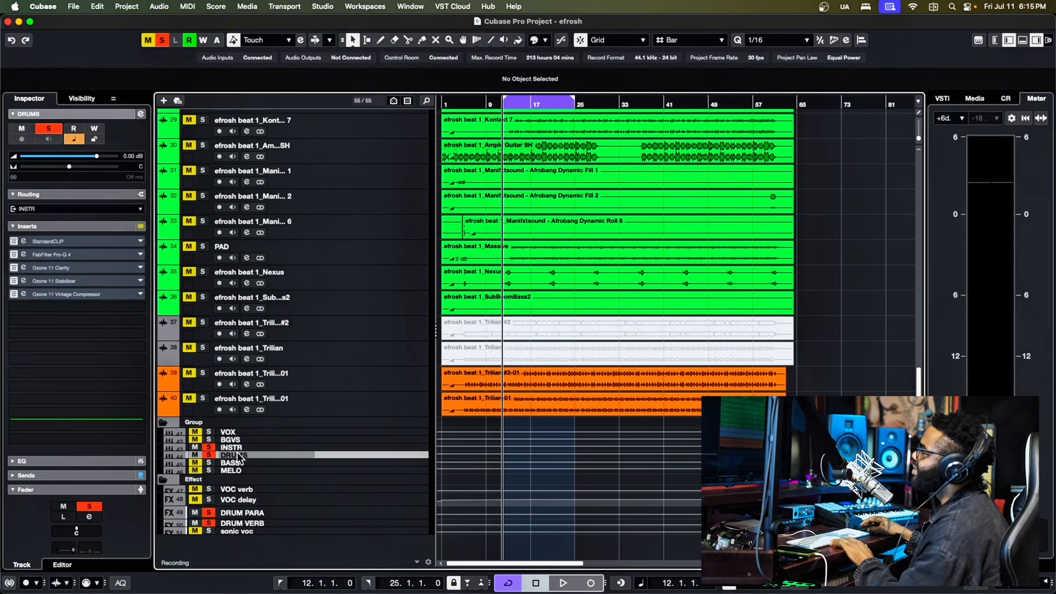
pyautogui.click(140, 226)
pyautogui.press('space')
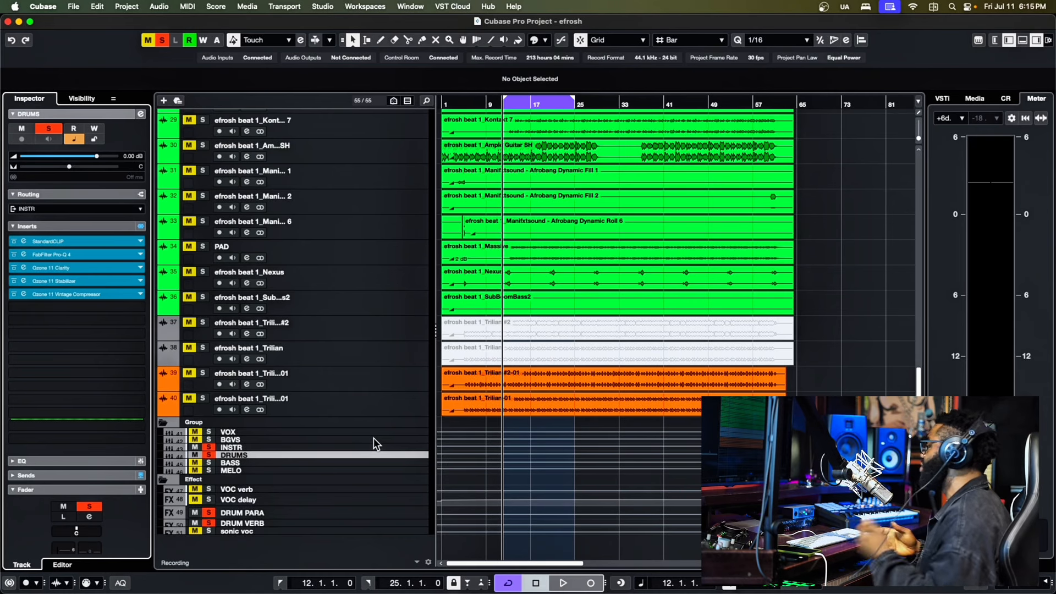
# - Open the Pro-Q 3 insert on DRUM VERB, play the loop to examine its filtering, and close its editor
pyautogui.click(250, 523)
pyautogui.press('space')
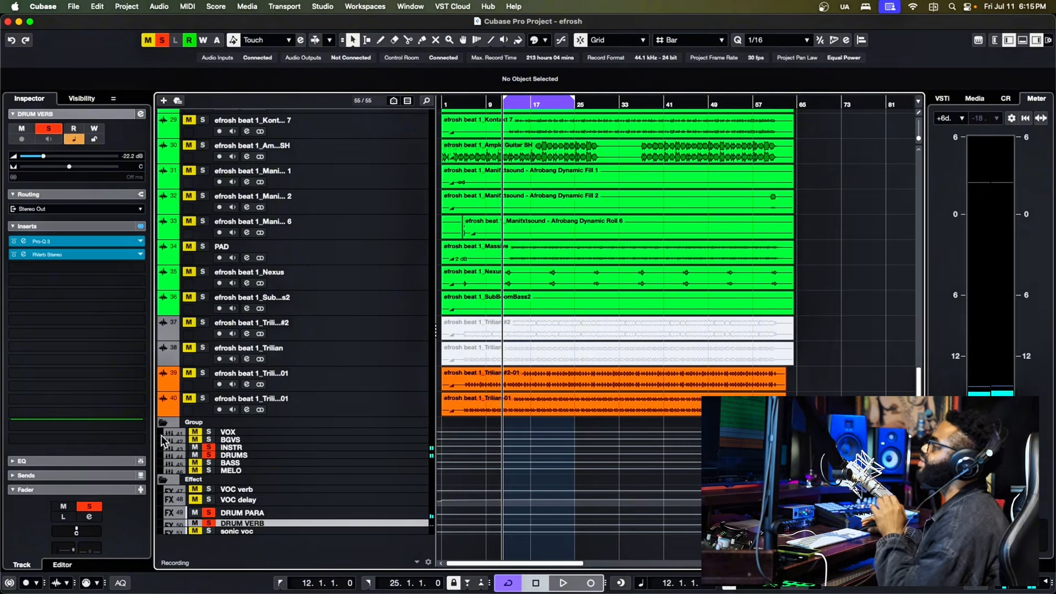
pyautogui.click(23, 241)
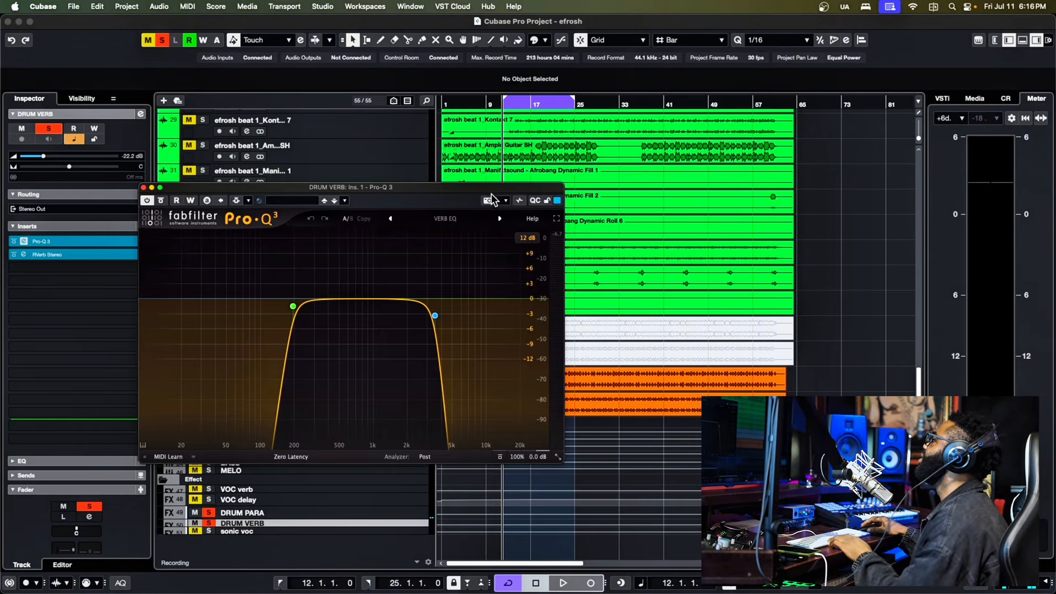
pyautogui.moveTo(460, 188); pyautogui.dragTo(670, 176)
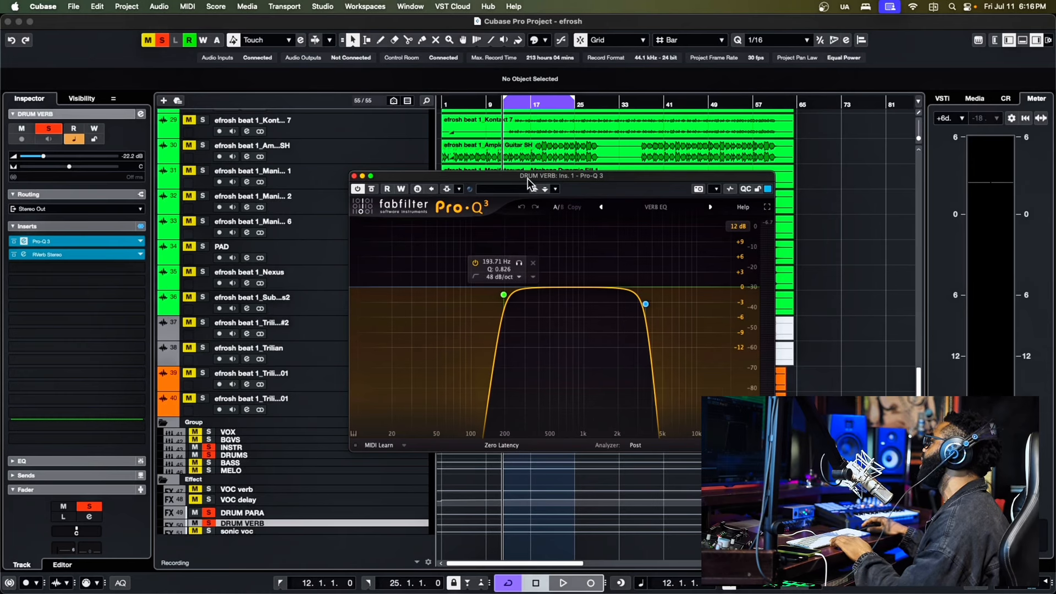
pyautogui.moveTo(527, 178); pyautogui.dragTo(497, 176)
pyautogui.press('space')
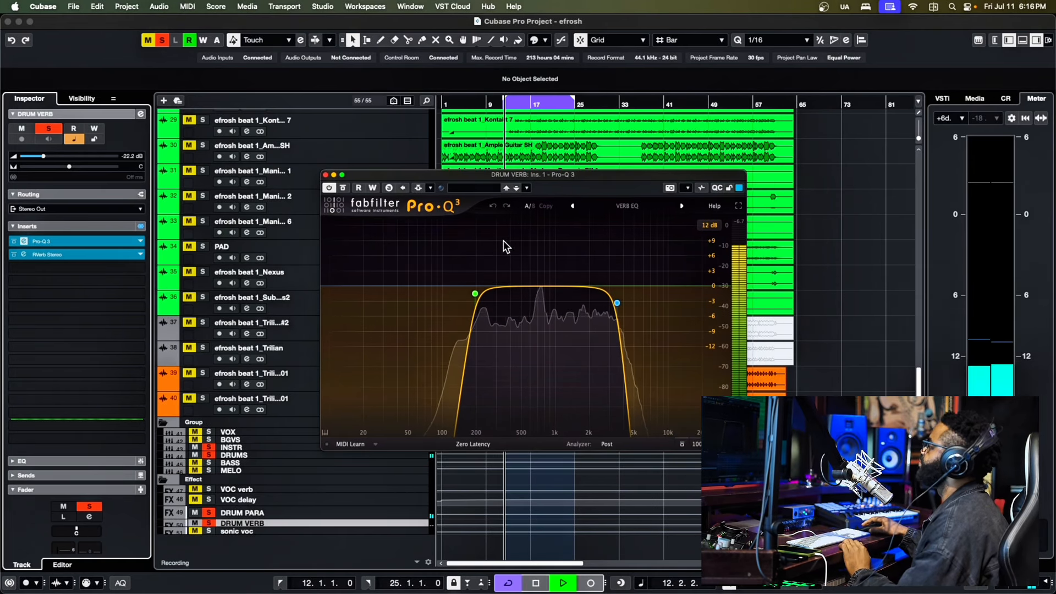
pyautogui.click(326, 176)
# - Open the RVerb insert on DRUM VERB during playback to examine its reverb settings
pyautogui.click(25, 254)
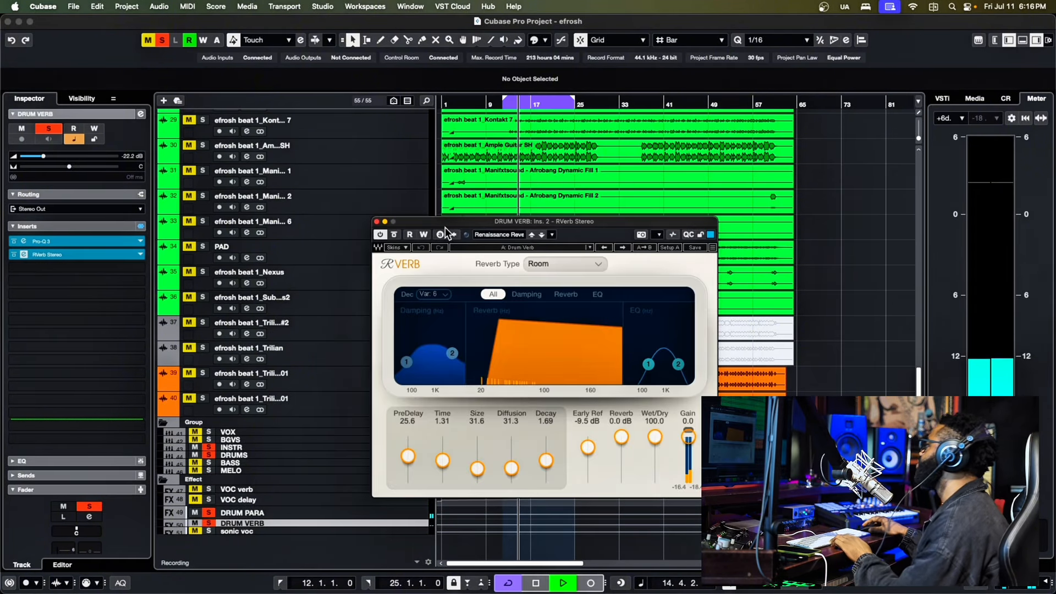
pyautogui.moveTo(445, 226); pyautogui.dragTo(381, 201)
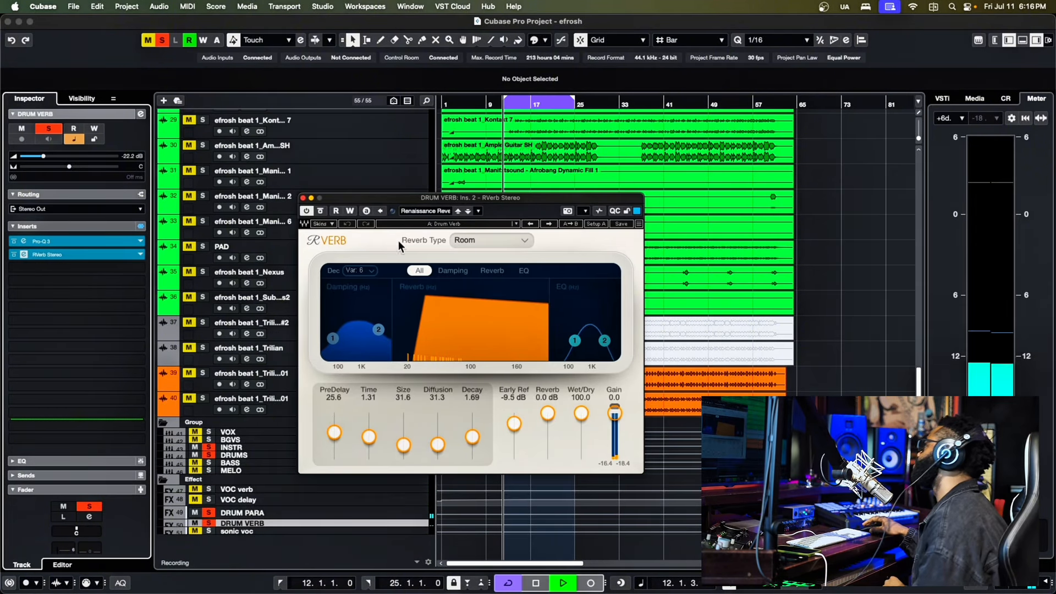